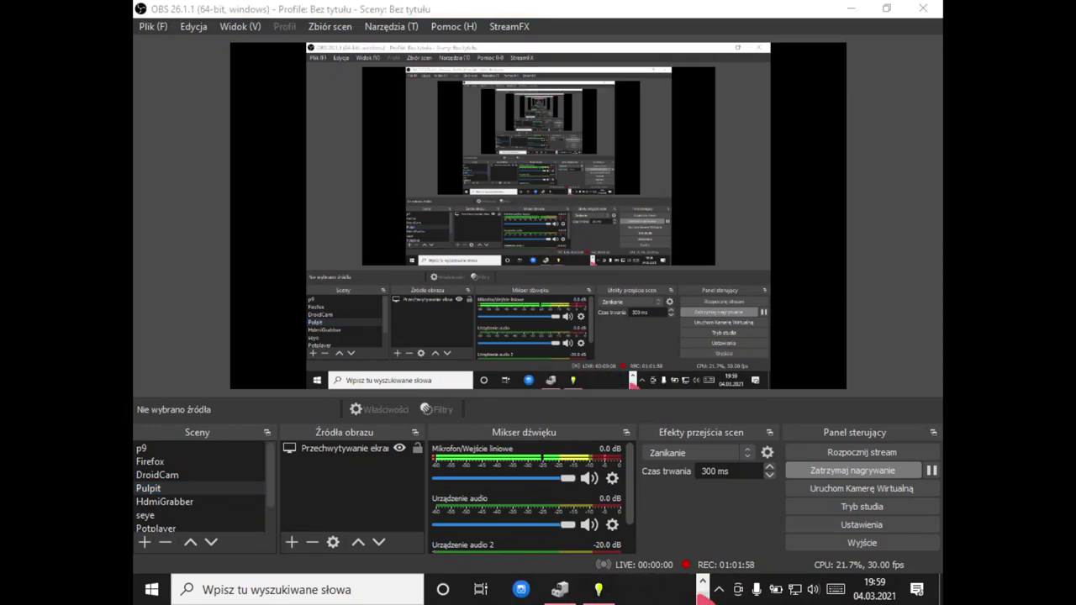
# - Switch to AlcorMP, examine the flash drive detected in slot E, and return to OBS
pyautogui.click(603, 592)
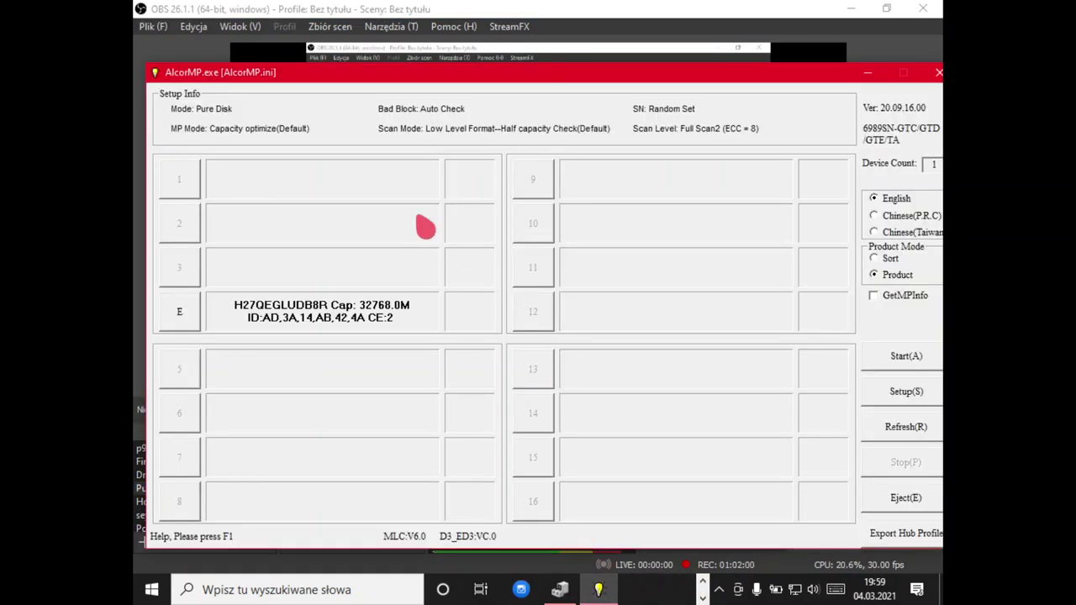
pyautogui.moveTo(301, 91); pyautogui.dragTo(360, 110)
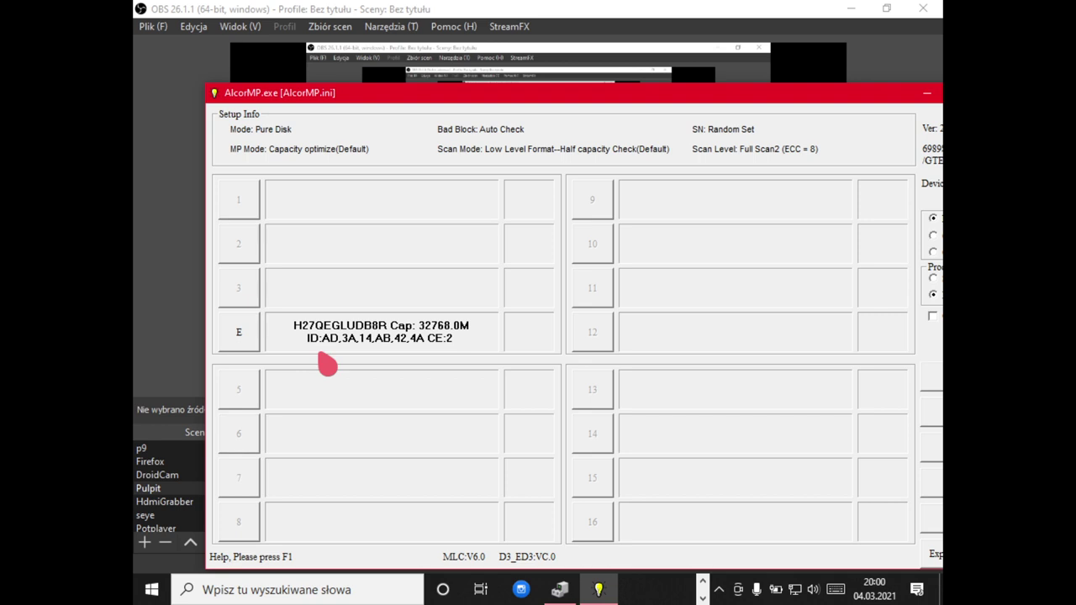
pyautogui.click(707, 593)
pyautogui.click(703, 582)
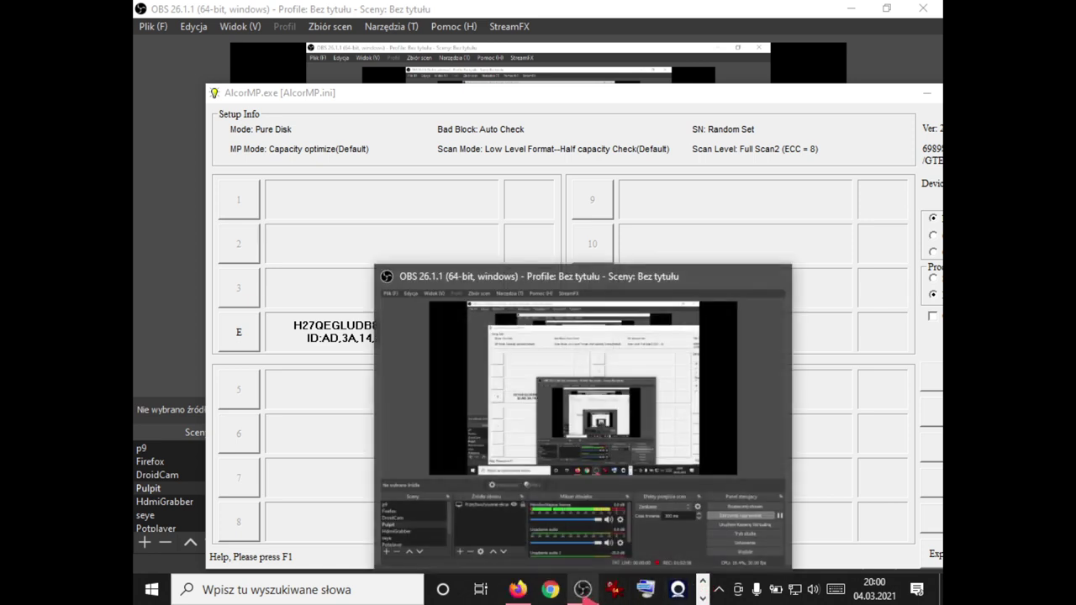
pyautogui.click(588, 598)
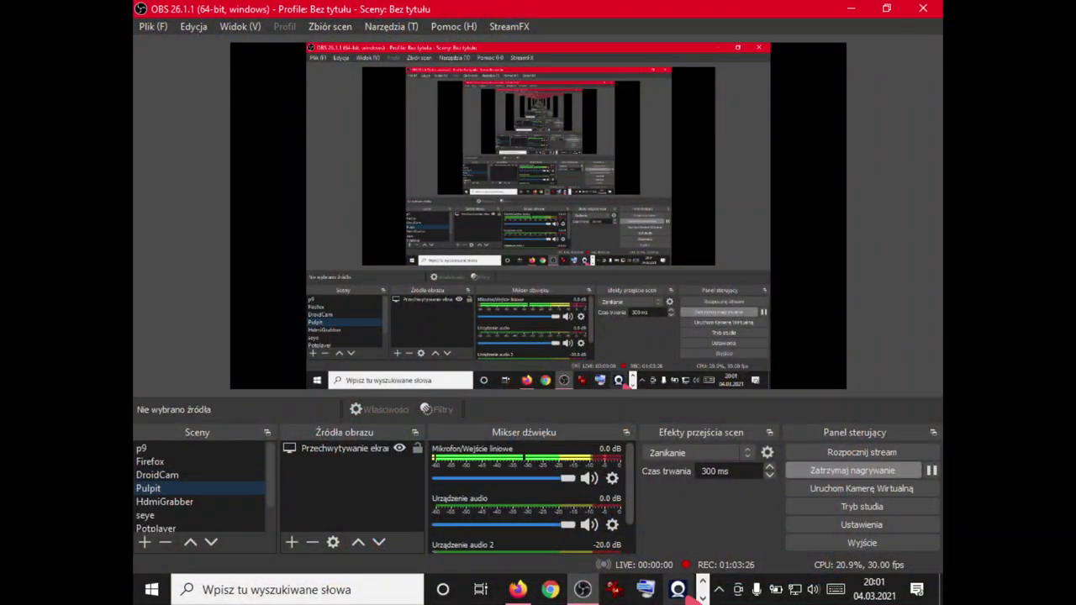
# - Switch back to AlcorMP and reposition its window so the drive slots and control buttons are in view
pyautogui.click(614, 590)
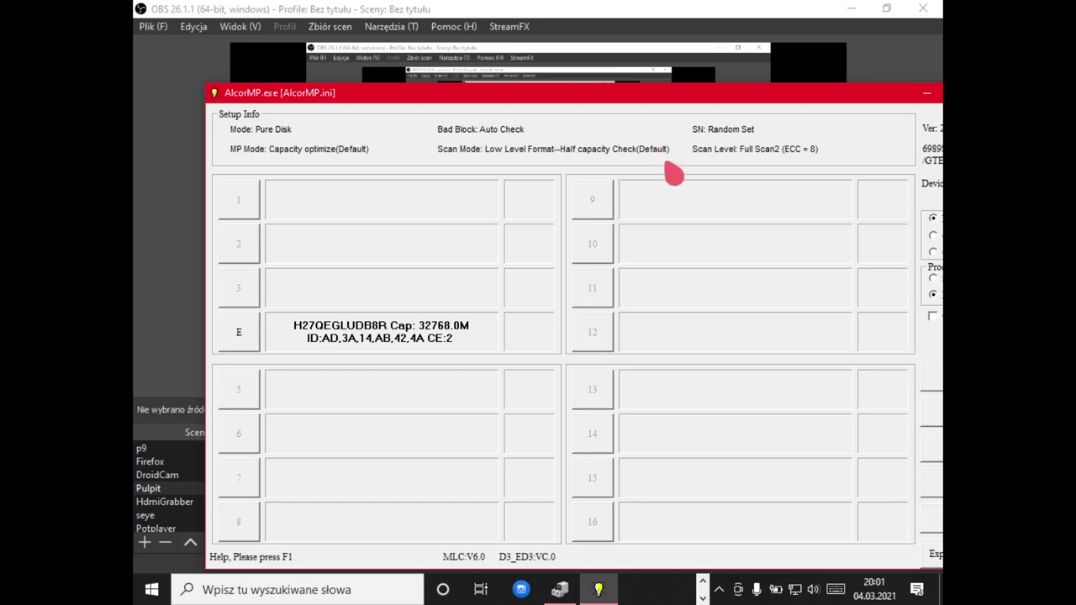
pyautogui.moveTo(673, 108); pyautogui.dragTo(573, 110)
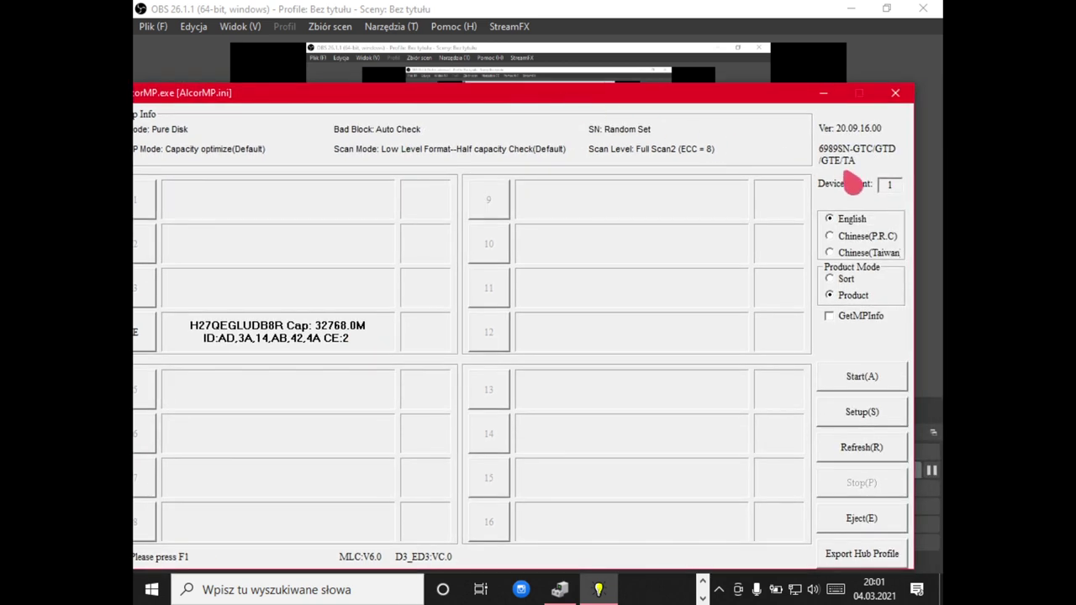
pyautogui.moveTo(723, 108); pyautogui.dragTo(748, 106)
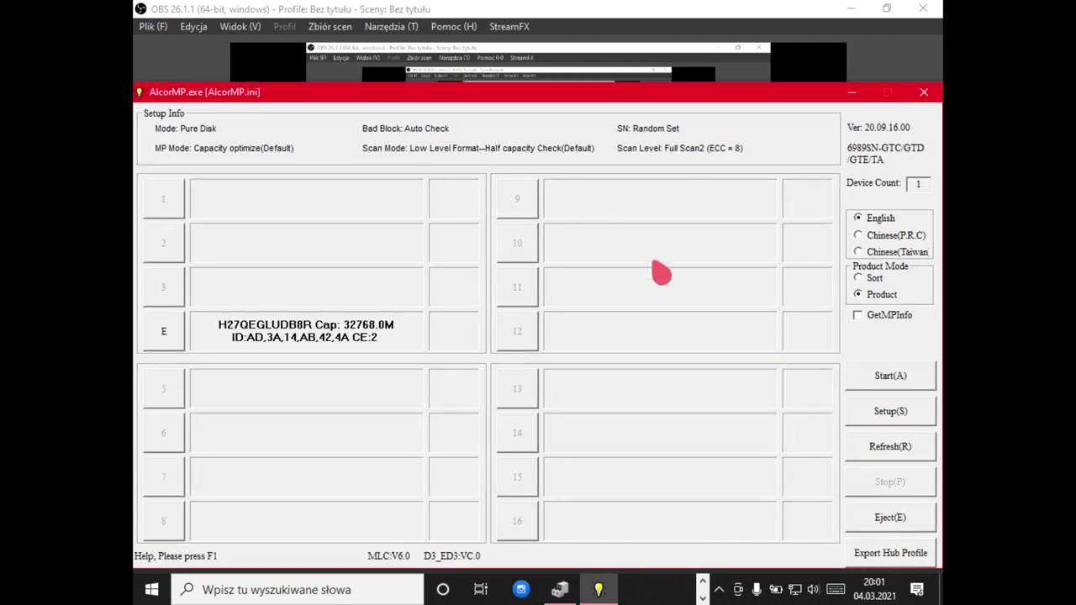
pyautogui.moveTo(605, 109); pyautogui.dragTo(592, 81)
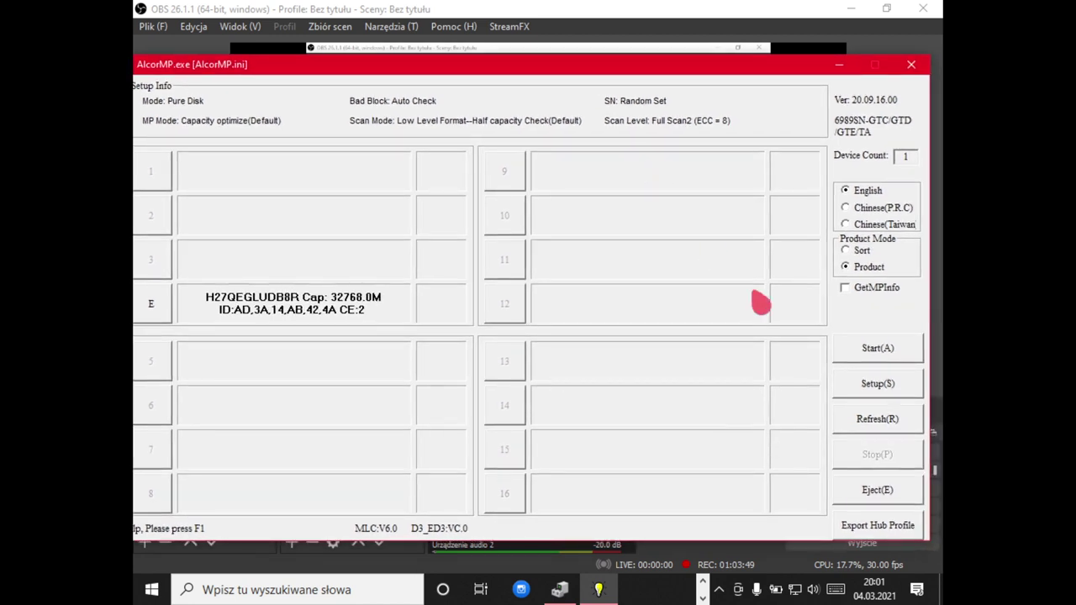
pyautogui.click(899, 389)
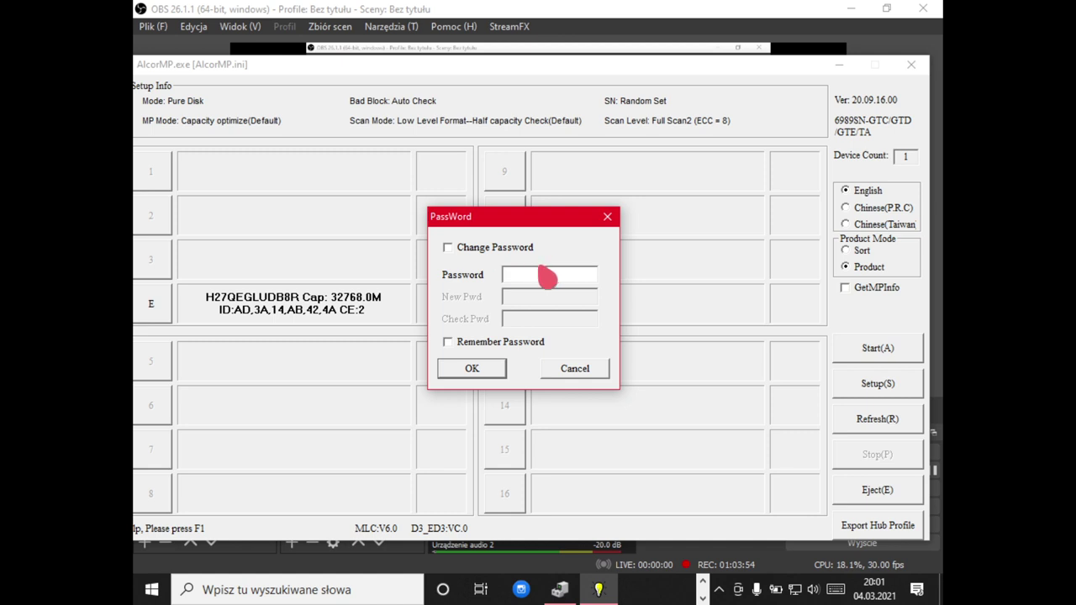
pyautogui.click(587, 371)
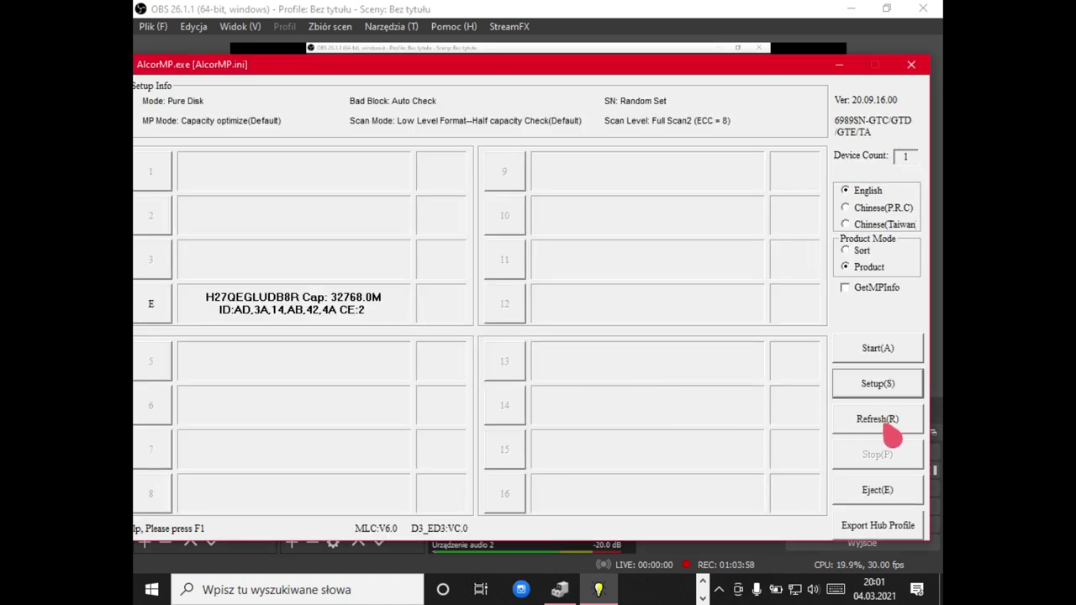
pyautogui.click(890, 389)
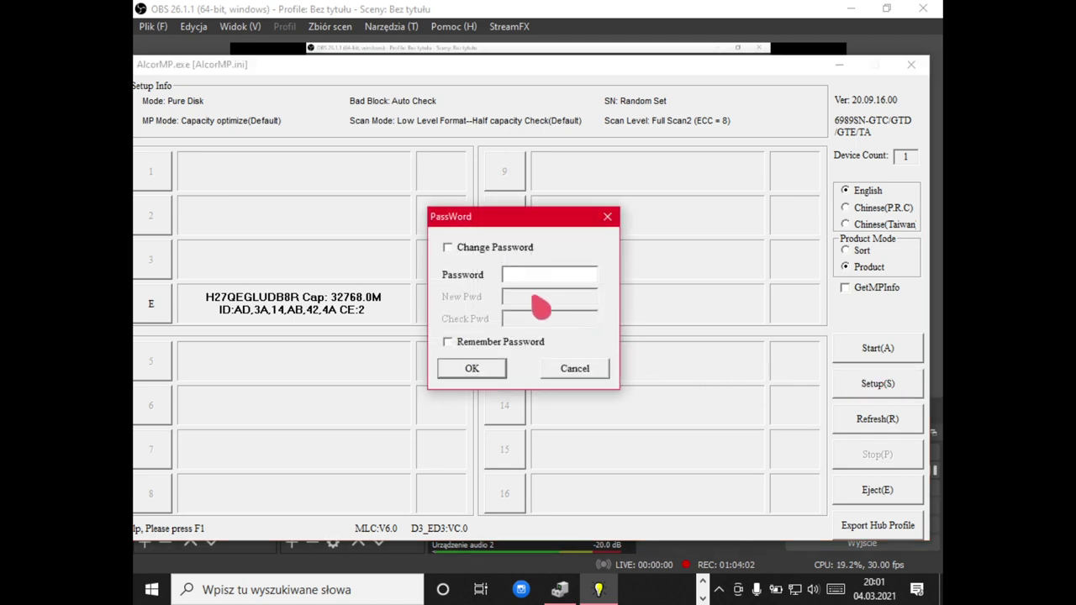
pyautogui.click(588, 372)
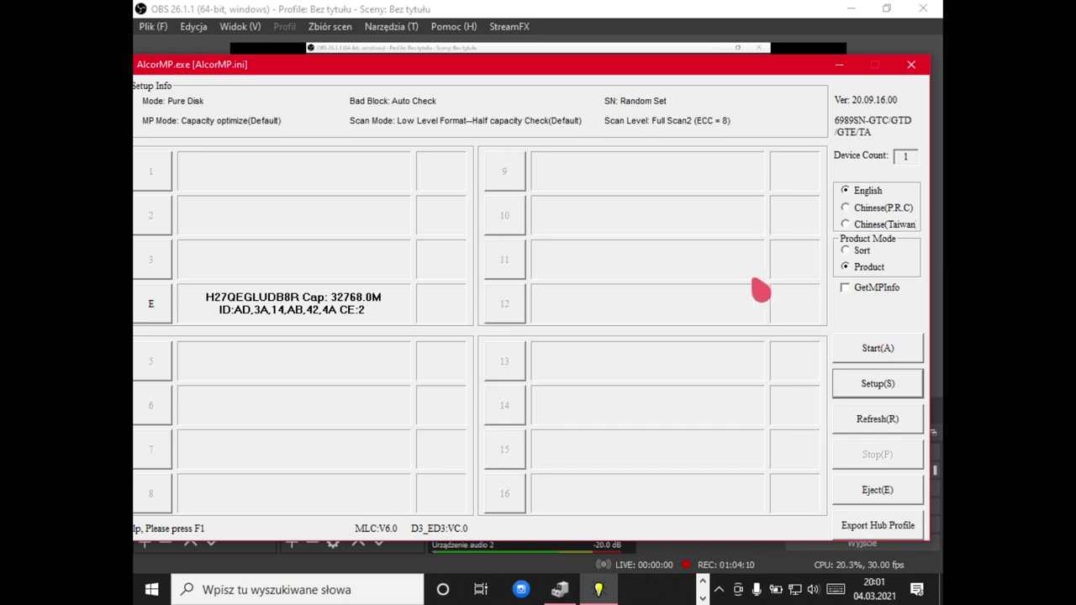
# - Enable GetMPInfo, request the production information of the drive in slot E, stop the readout, and close it
pyautogui.moveTo(348, 69); pyautogui.dragTo(364, 65)
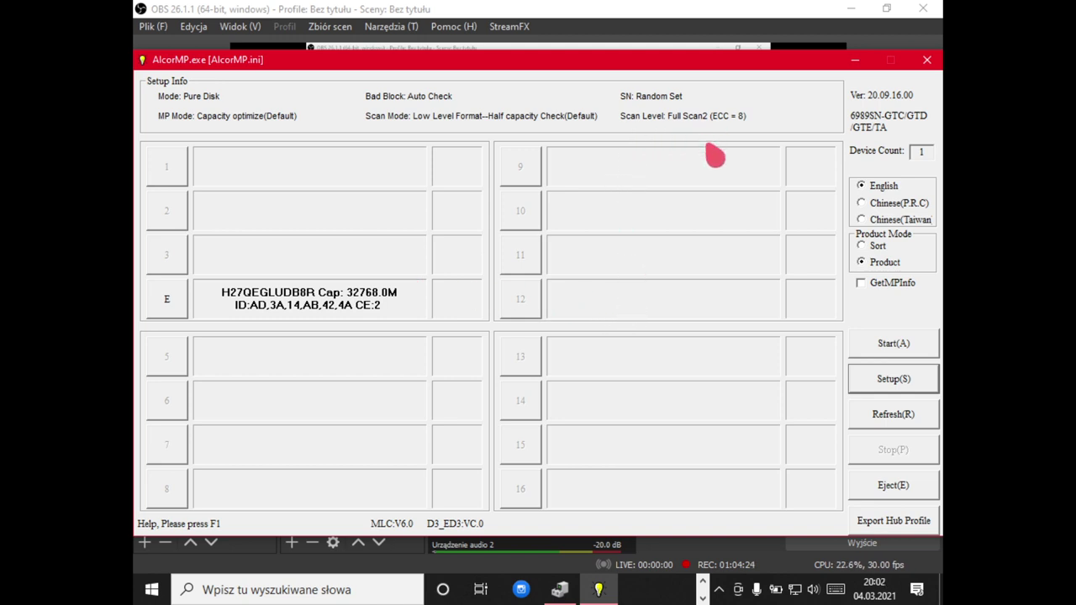
pyautogui.click(864, 286)
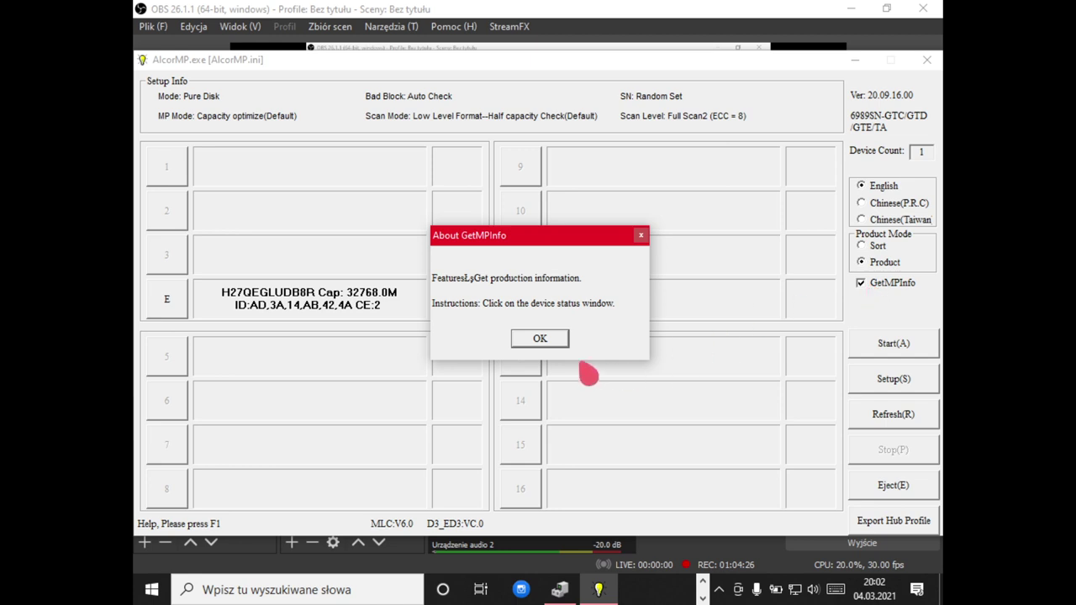
pyautogui.click(545, 340)
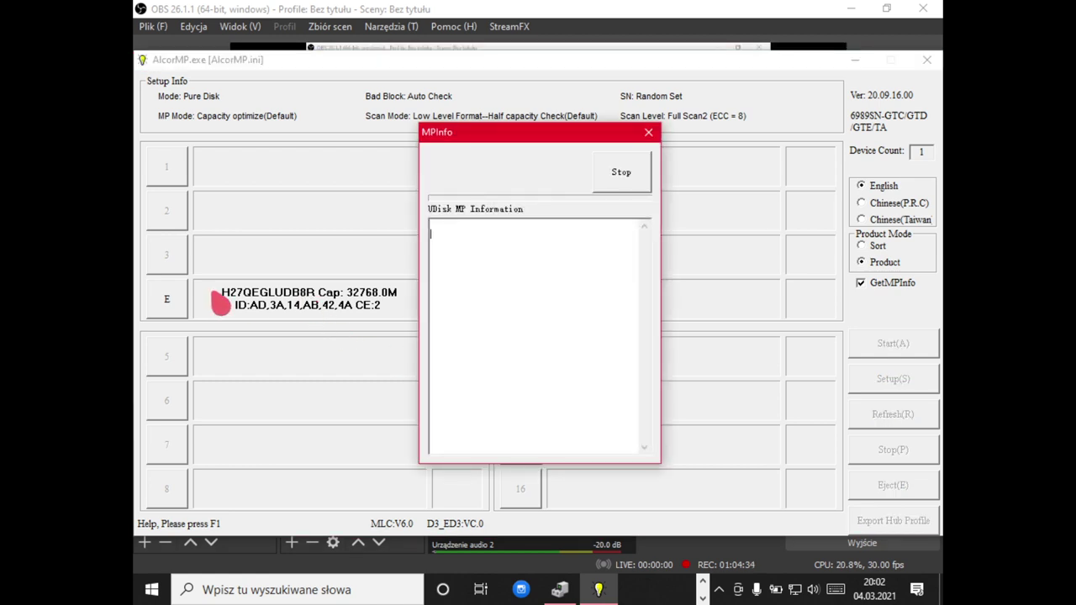
pyautogui.click(620, 174)
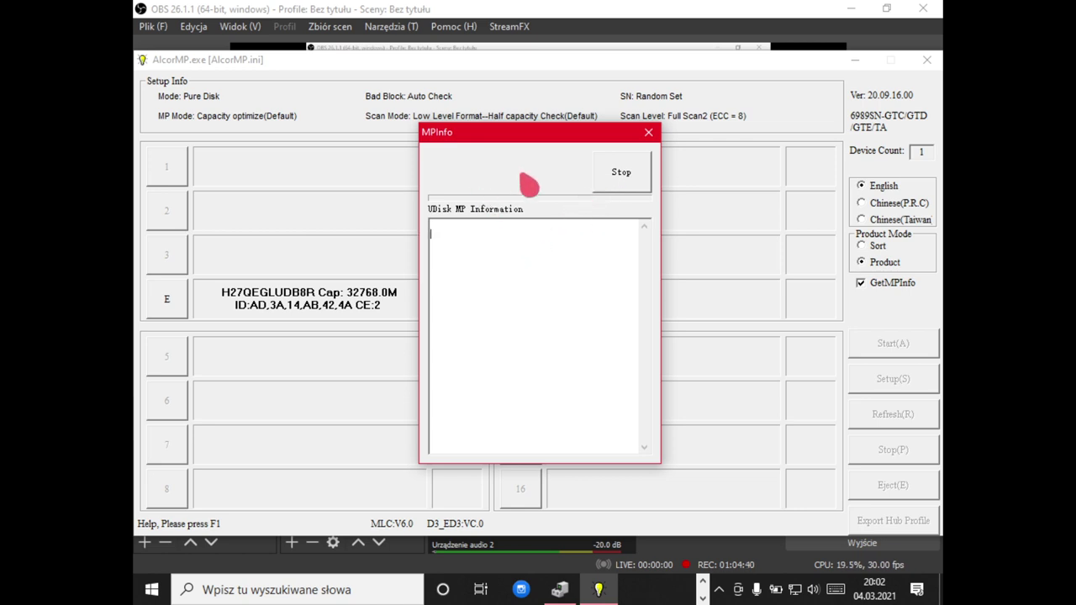
pyautogui.click(625, 181)
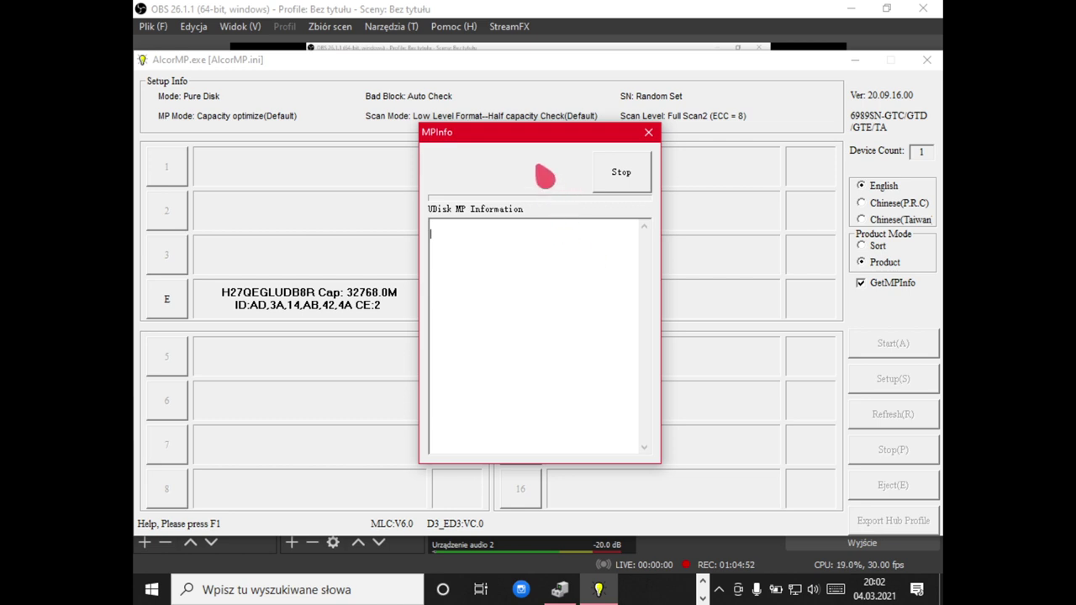
pyautogui.moveTo(529, 137); pyautogui.dragTo(464, 107)
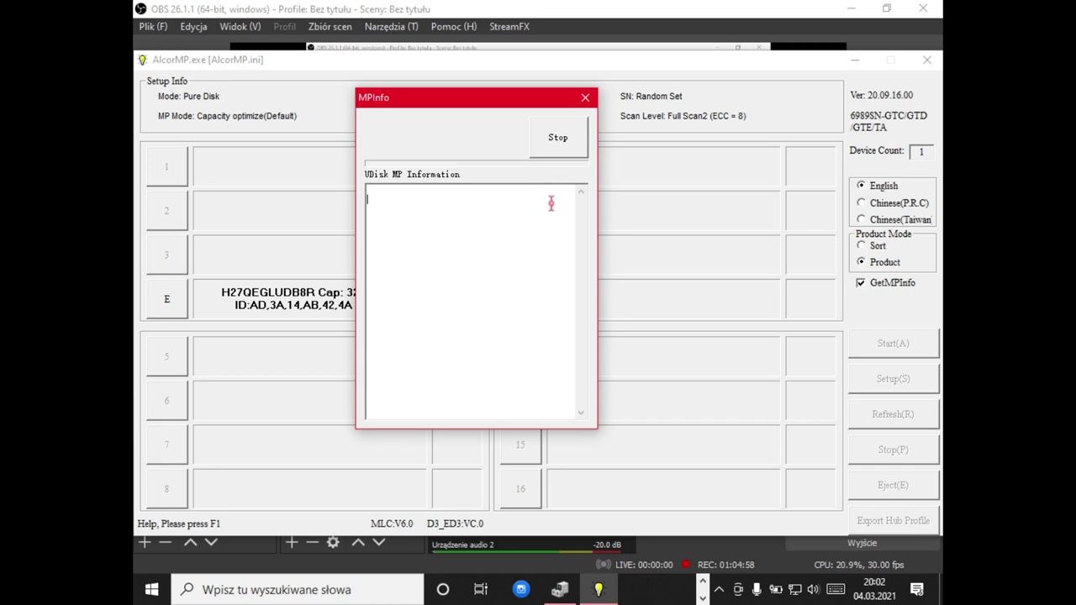
pyautogui.click(564, 147)
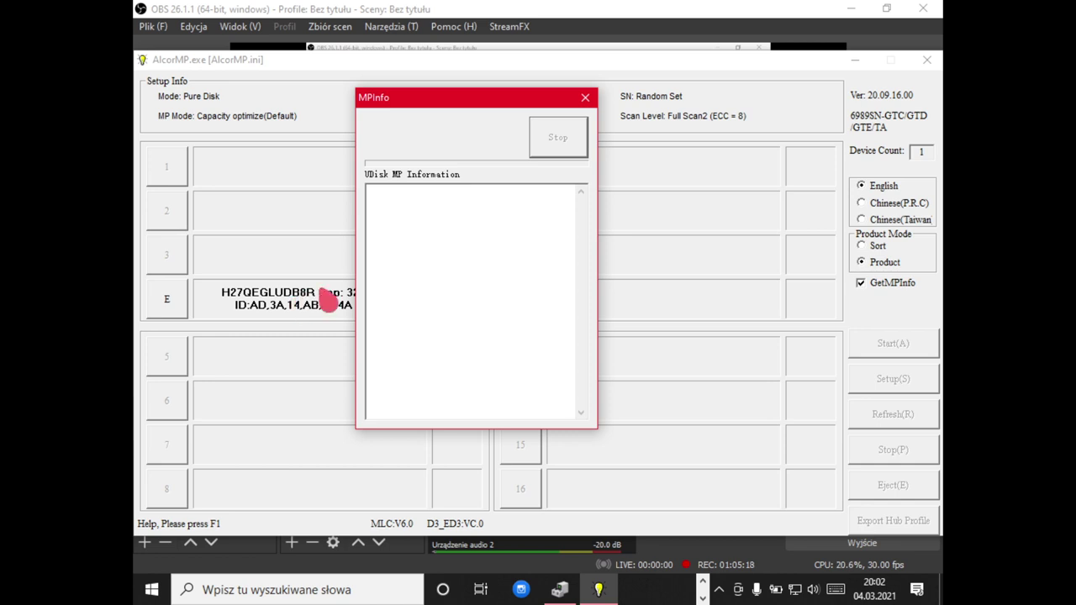
pyautogui.click(585, 103)
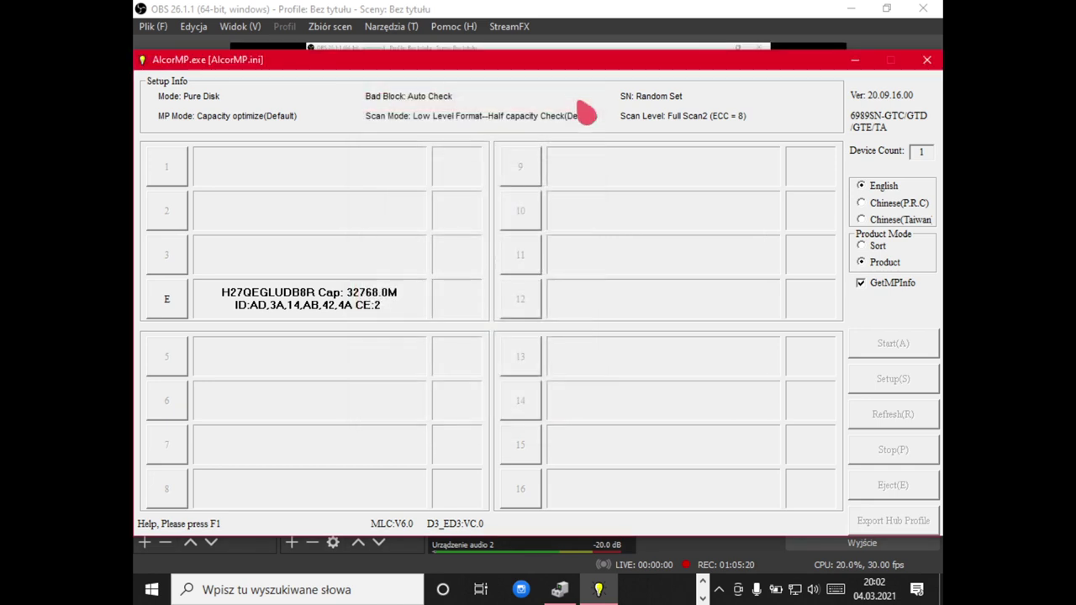
# - Retry the production information readout for the drive in slot E several times
pyautogui.doubleClick(296, 310)
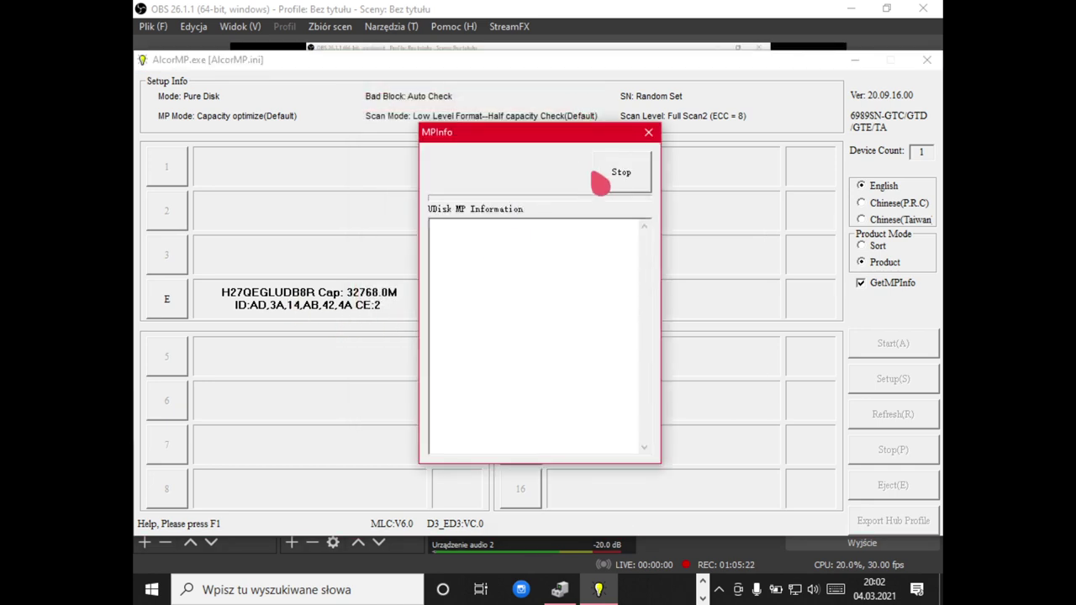
pyautogui.click(651, 138)
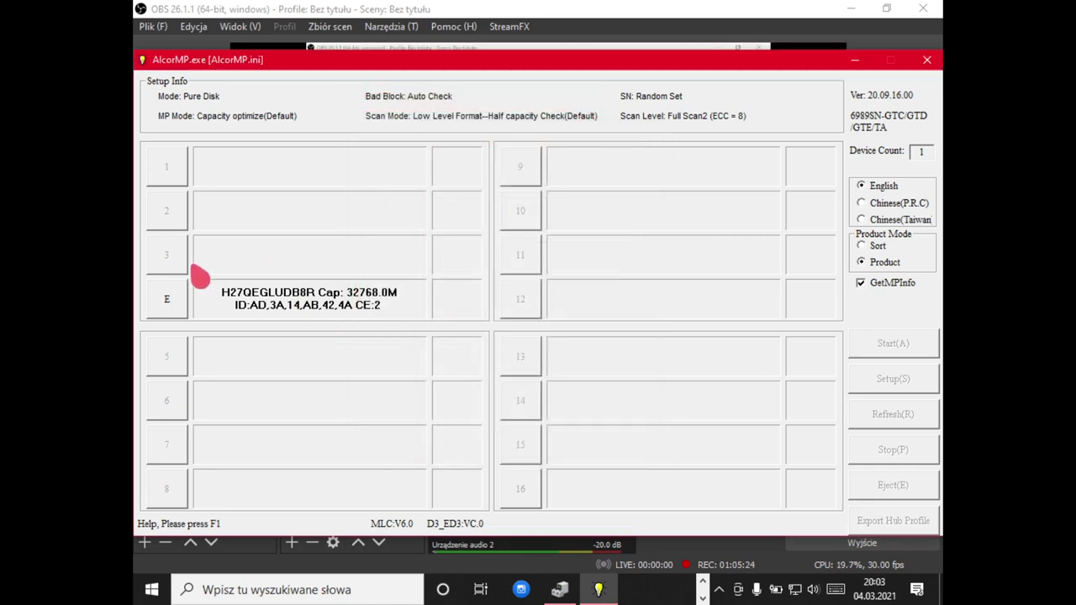
pyautogui.click(167, 299)
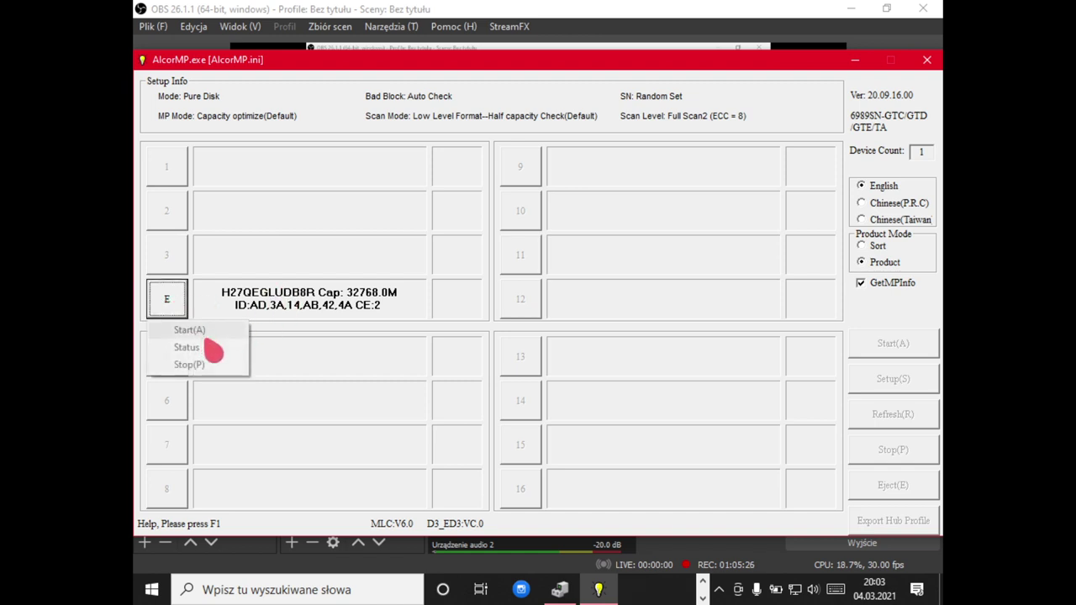
pyautogui.doubleClick(262, 296)
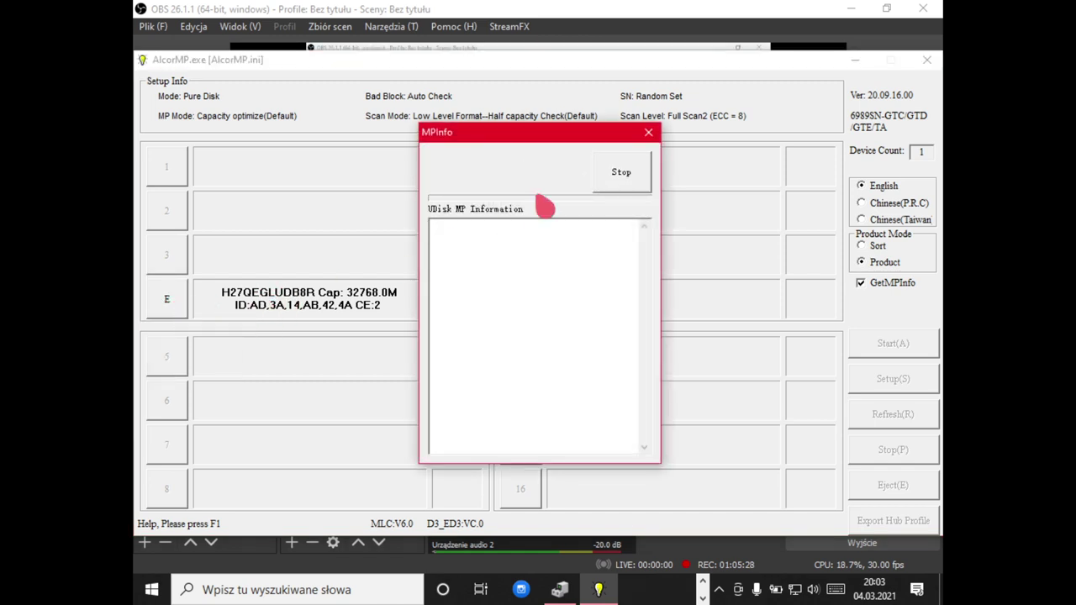
pyautogui.click(621, 174)
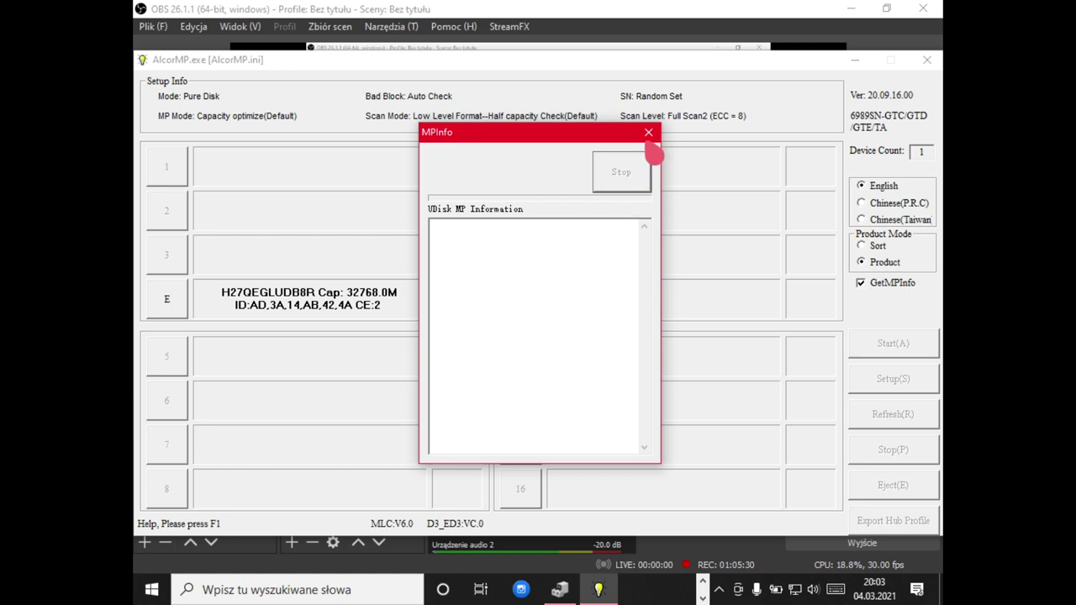
pyautogui.click(648, 135)
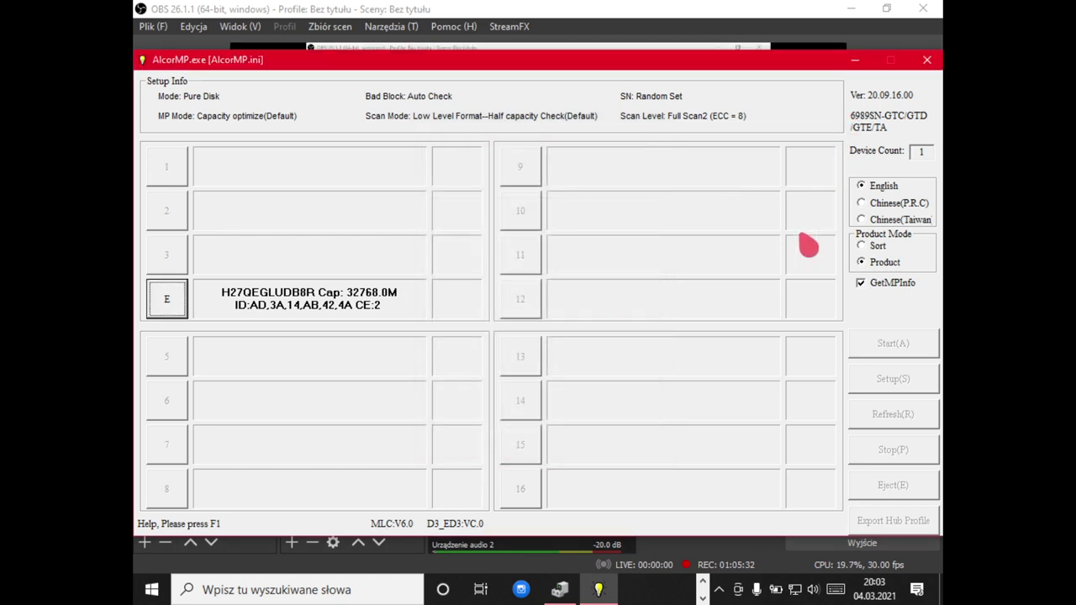
pyautogui.doubleClick(312, 299)
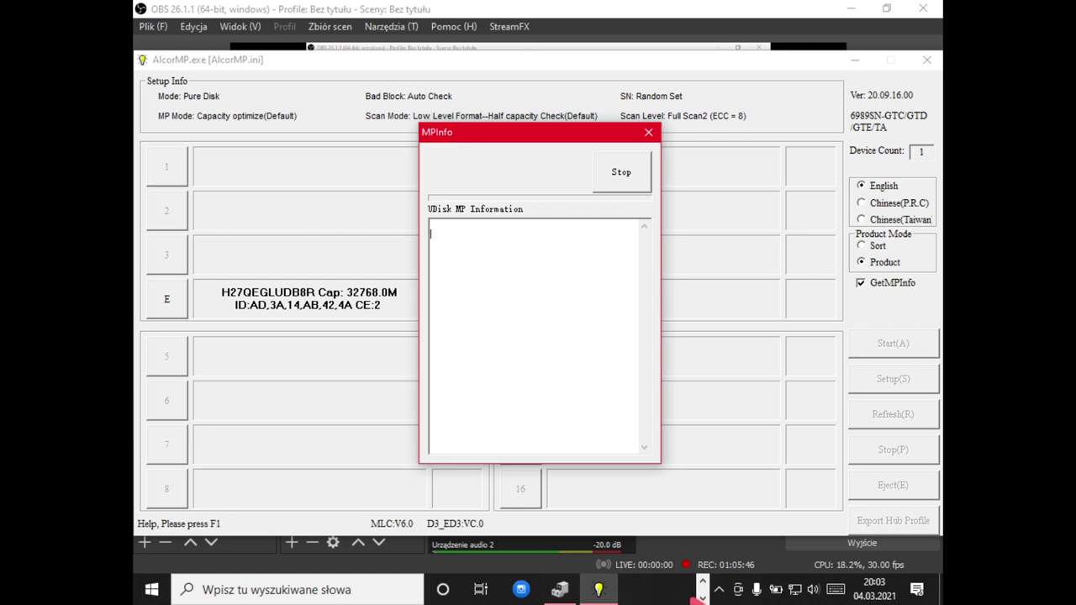
# - Switch to OBS, pause the screen recording, and resume it
pyautogui.click(703, 598)
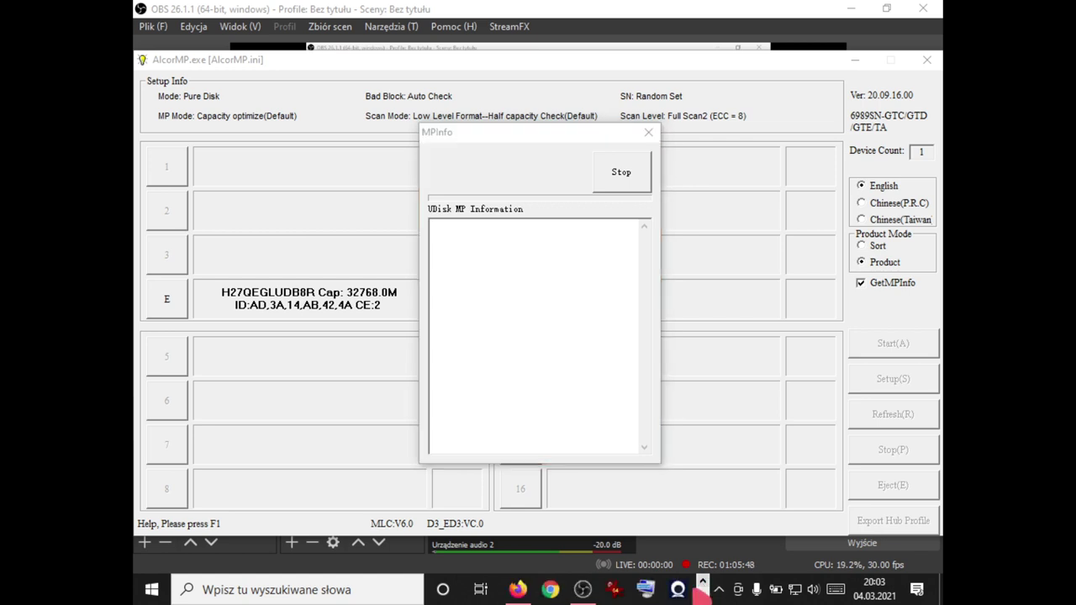
pyautogui.click(613, 587)
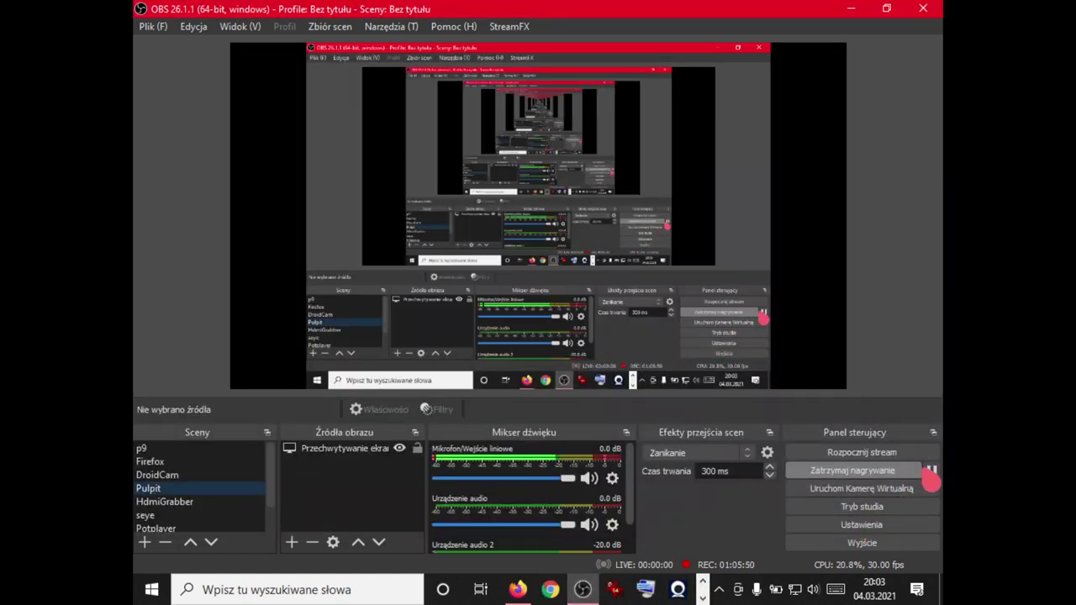
pyautogui.click(932, 471)
pyautogui.click(932, 472)
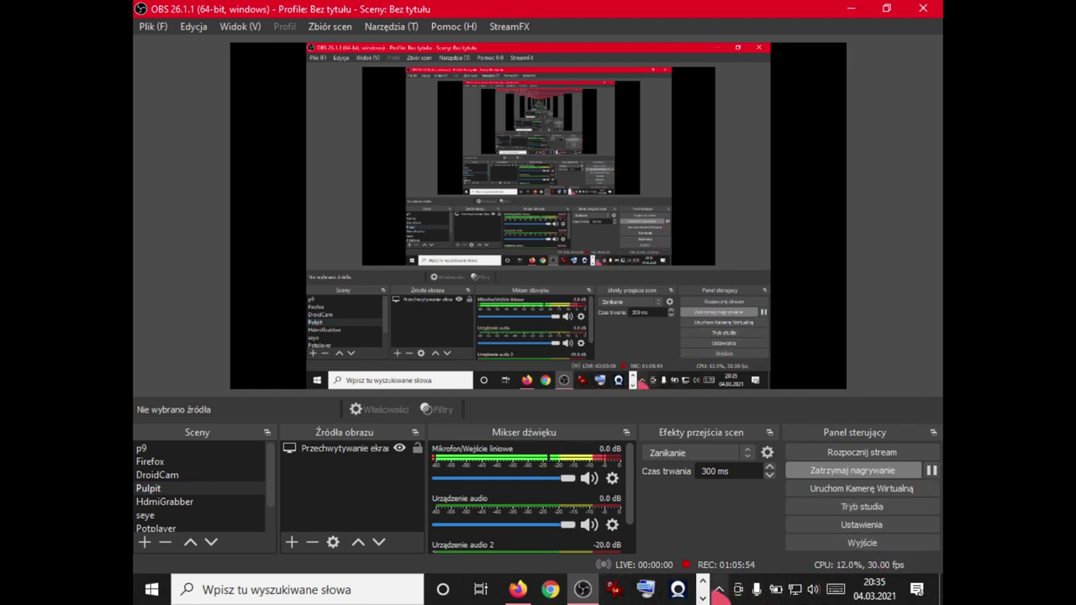
# - Switch to AlcorMP version 16.02.19.00 and open its Setup dialog, accepting the password prompt
pyautogui.click(703, 597)
pyautogui.click(559, 589)
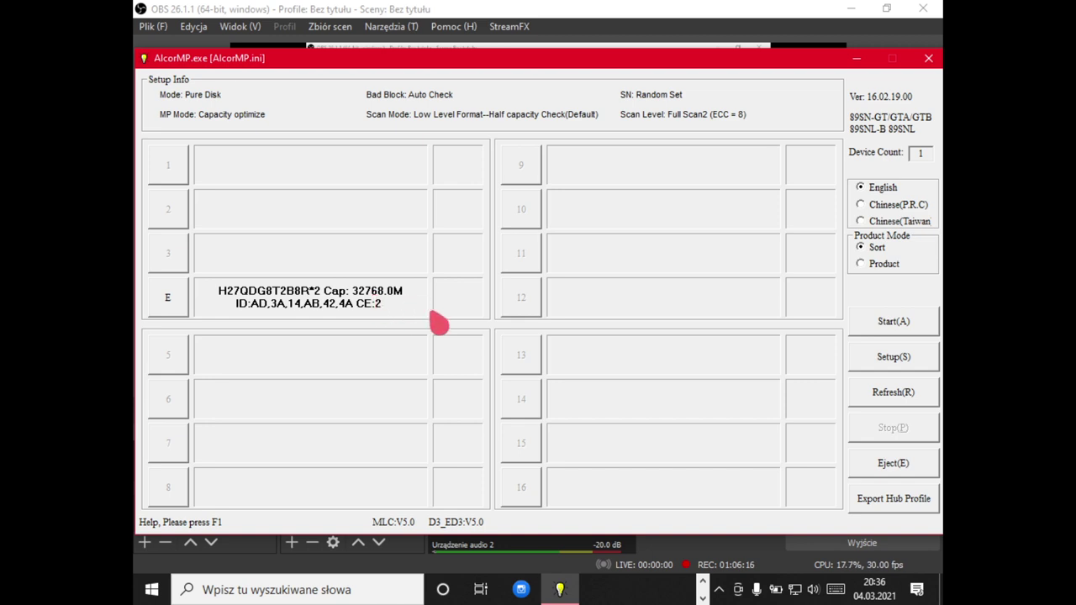
pyautogui.click(891, 360)
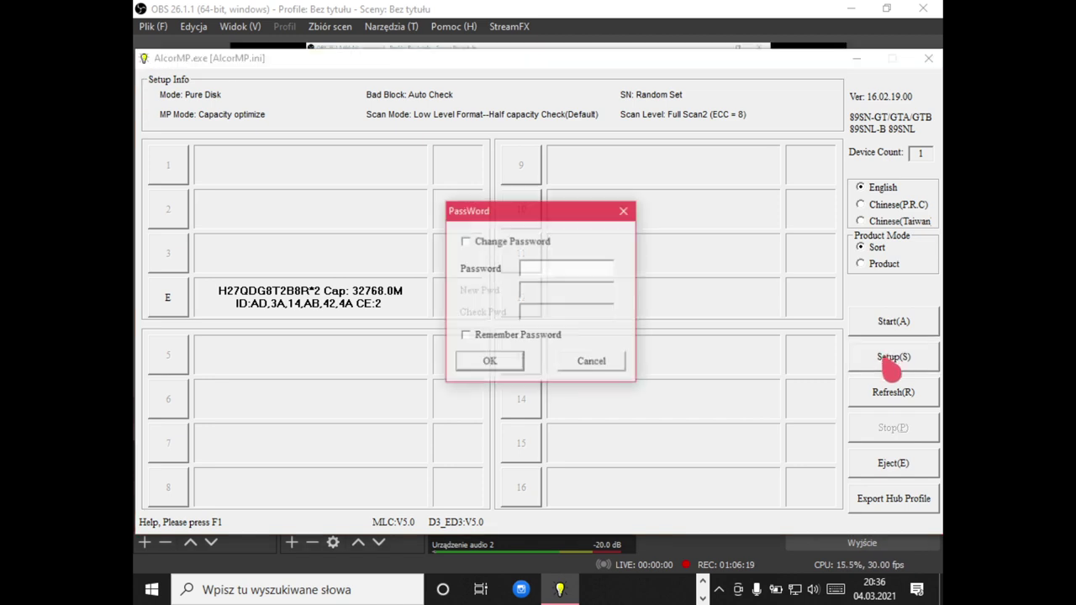
pyautogui.click(490, 364)
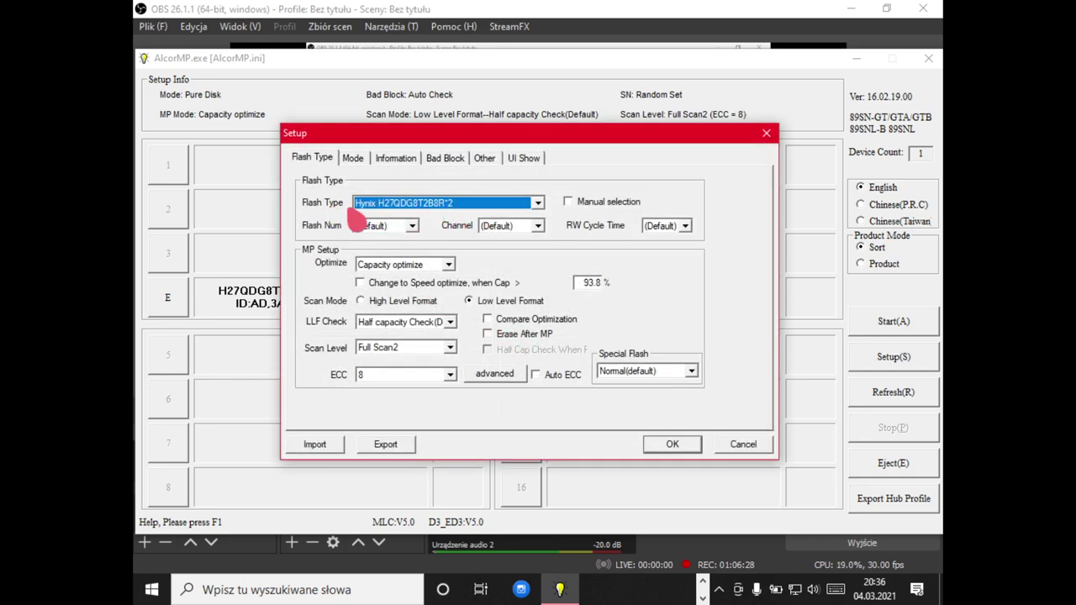
# - Review the Hynix entries offered as Flash Type and the available Scan Level options in the Setup dialog
pyautogui.click(536, 205)
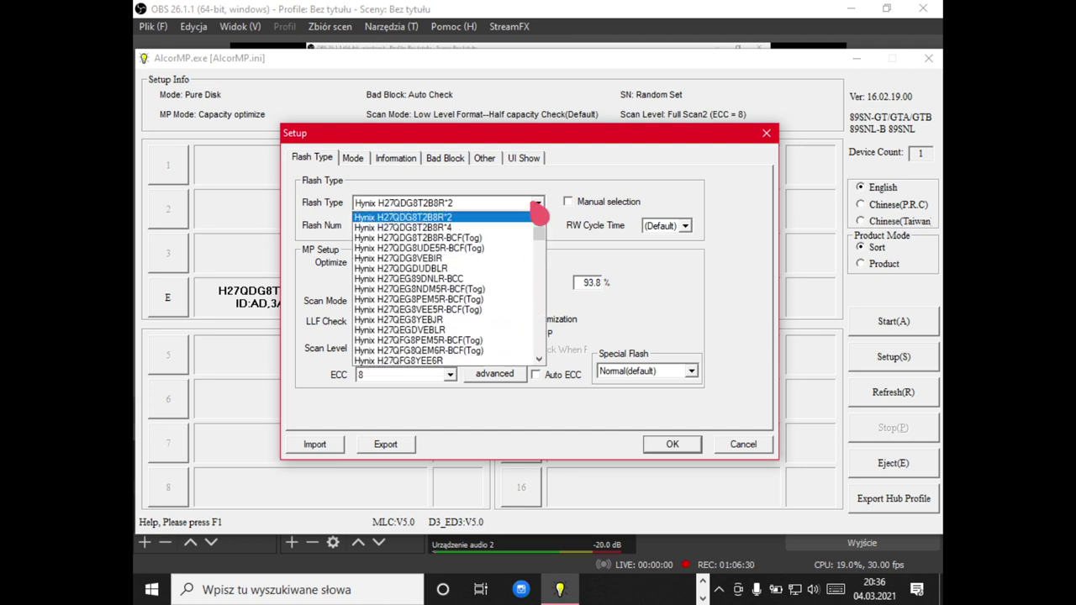
pyautogui.scroll(3, 539, 225)
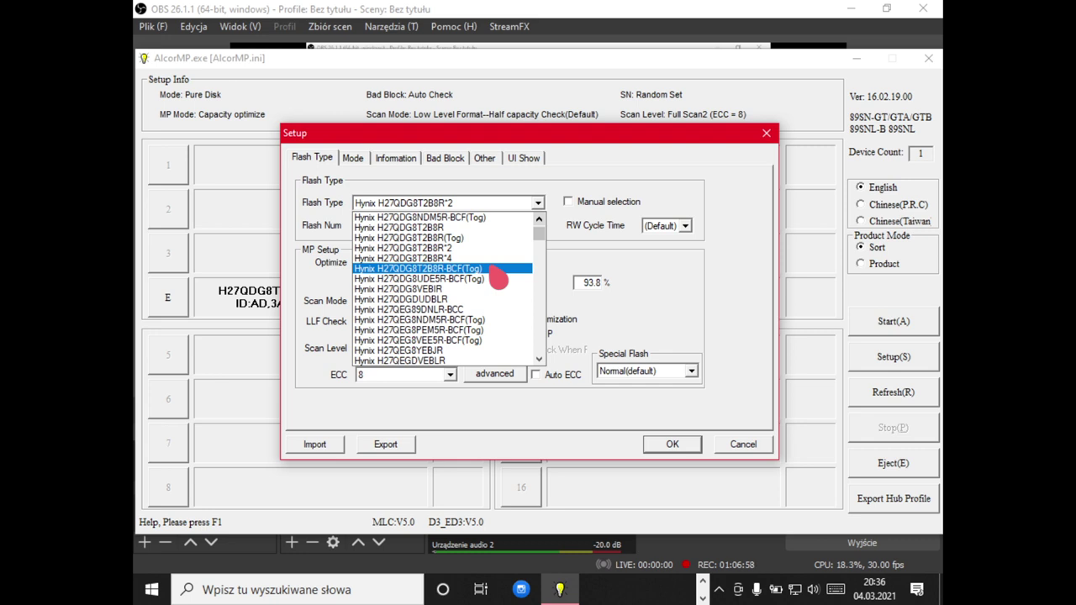
pyautogui.click(586, 187)
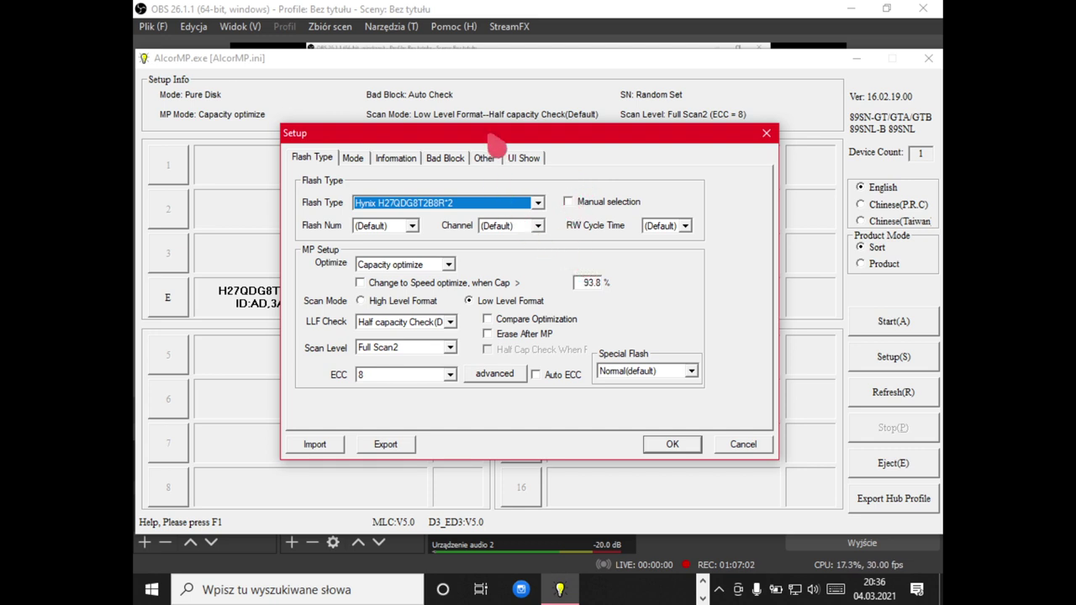
pyautogui.moveTo(498, 133); pyautogui.dragTo(607, 97)
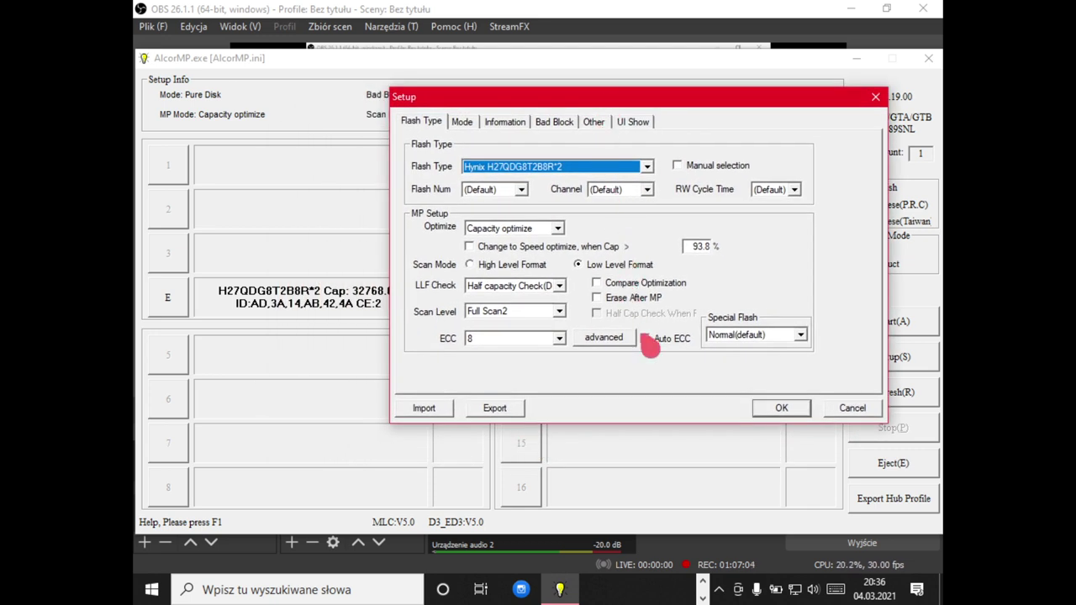
pyautogui.click(519, 314)
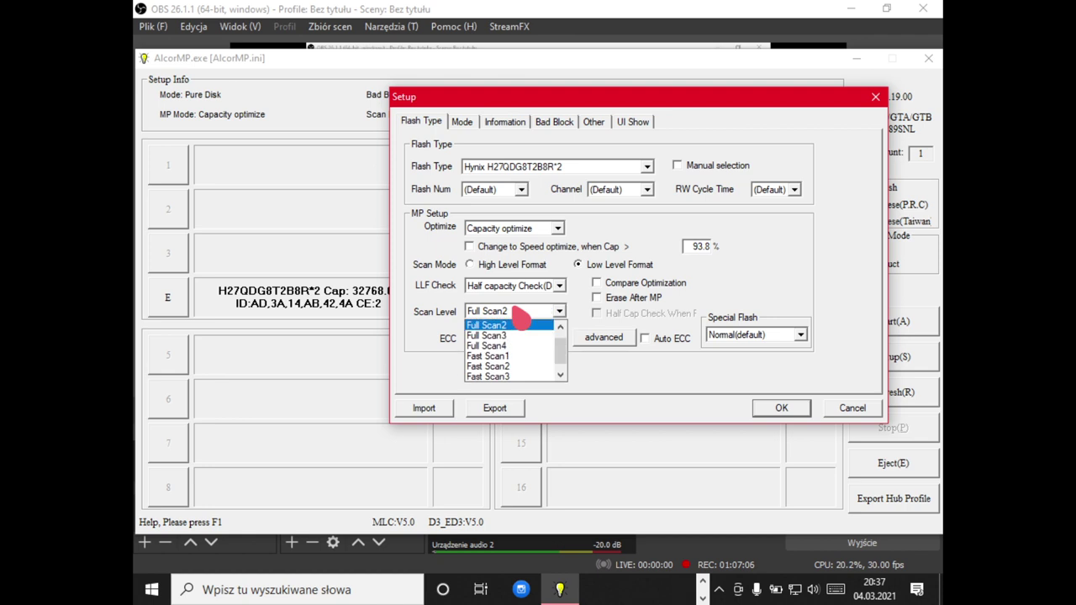
pyautogui.scroll(1, 565, 334)
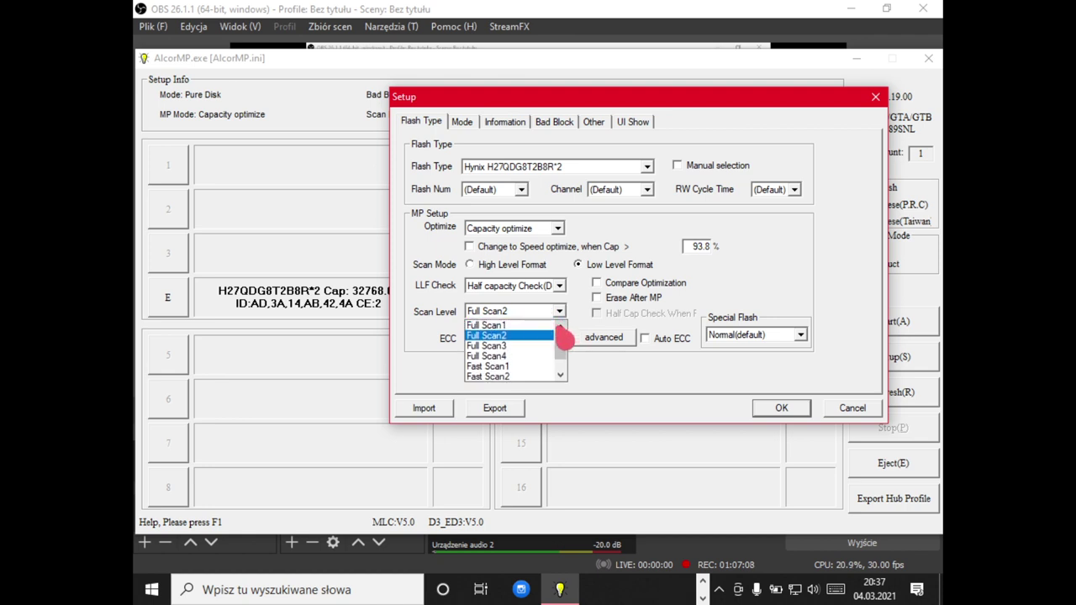
pyautogui.click(709, 278)
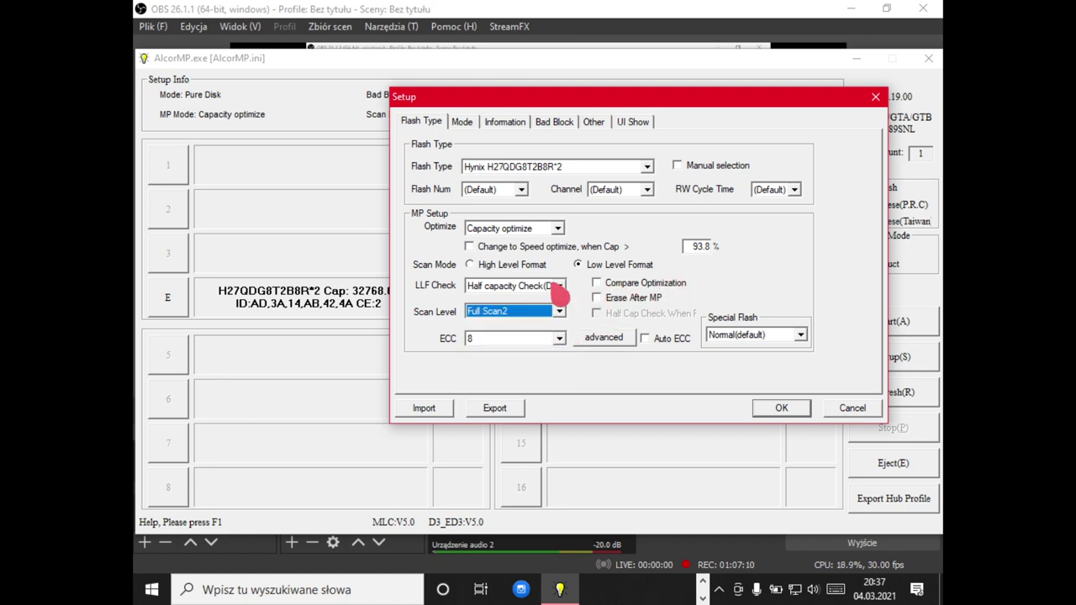
# - Review the available Channel and RW Cycle Time options for the flash, keeping both at default
pyautogui.moveTo(778, 99); pyautogui.dragTo(720, 103)
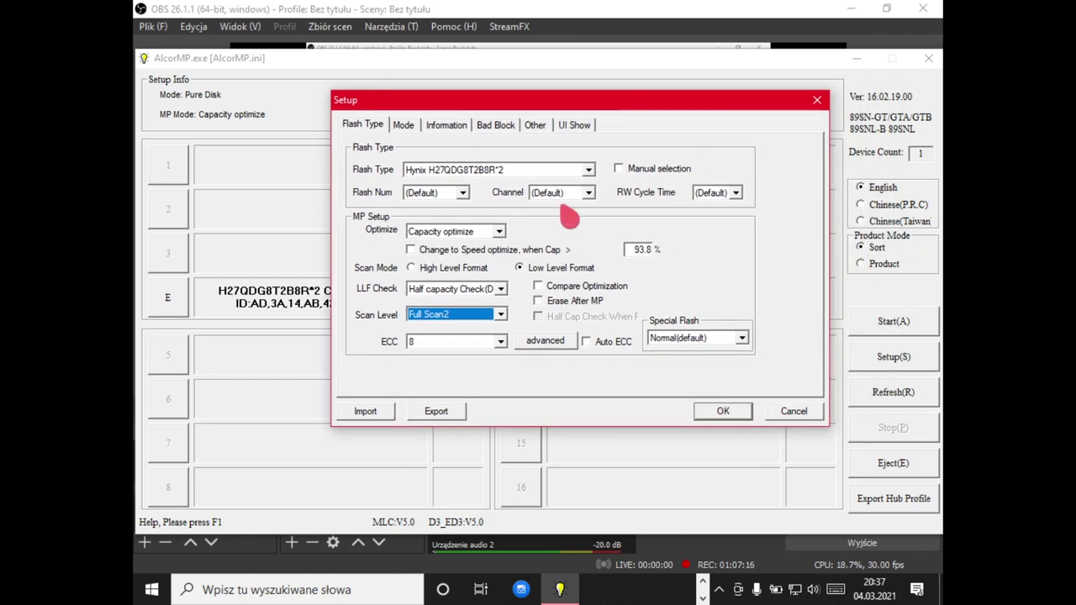
pyautogui.click(587, 192)
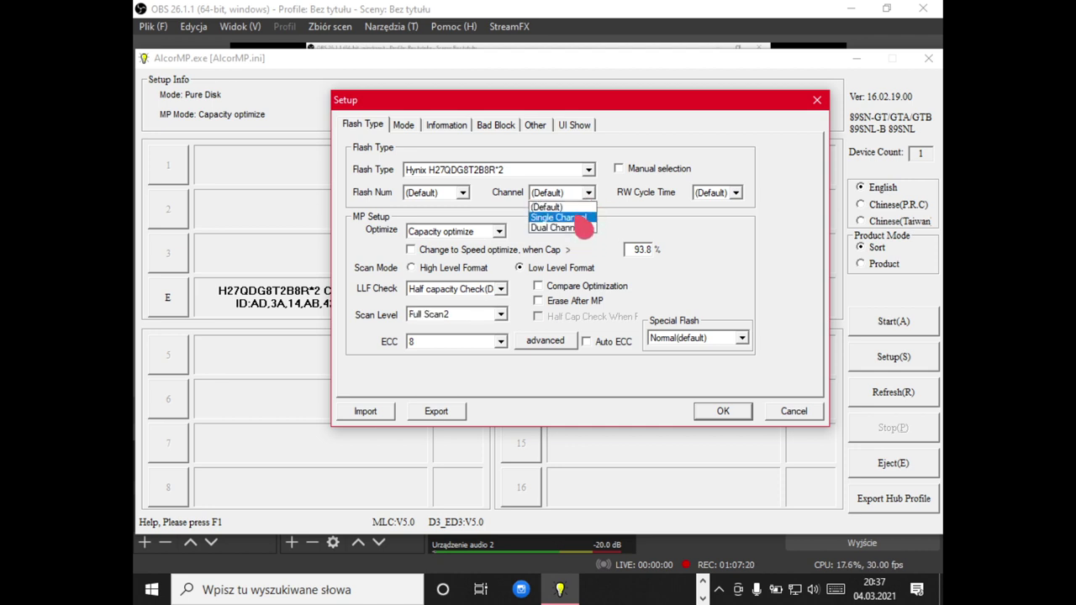
pyautogui.click(731, 193)
pyautogui.click(732, 194)
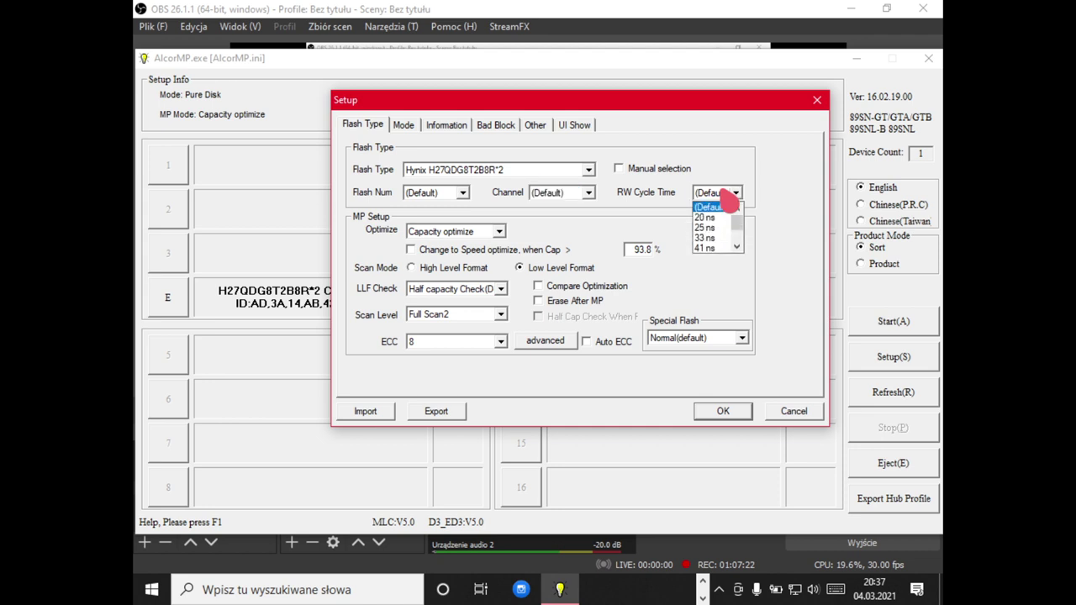
pyautogui.click(729, 198)
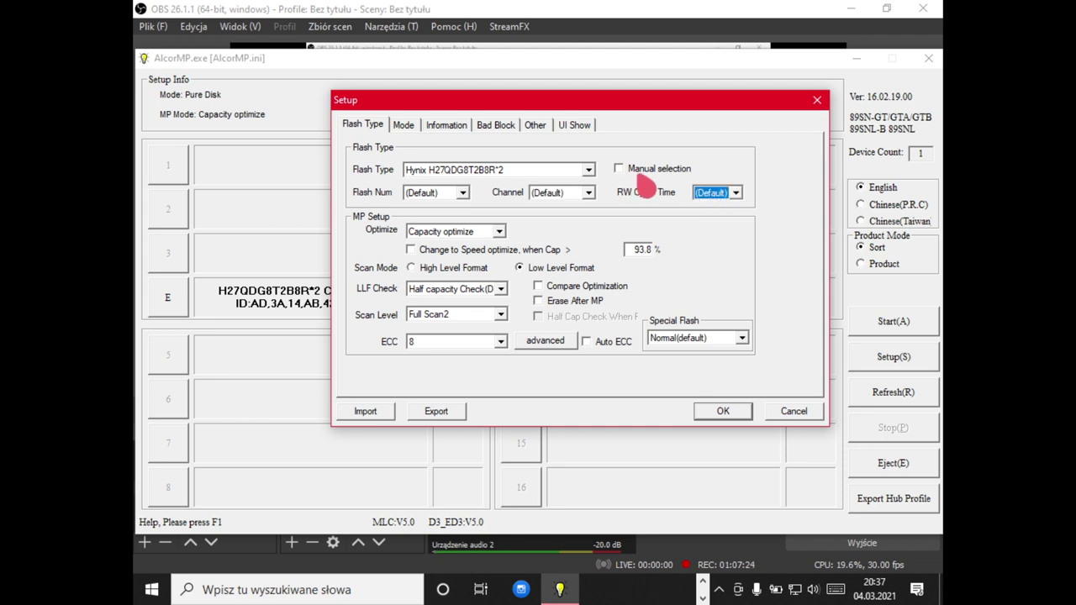
# - Enable manual selection of the flash type and try to apply the setup
pyautogui.click(620, 169)
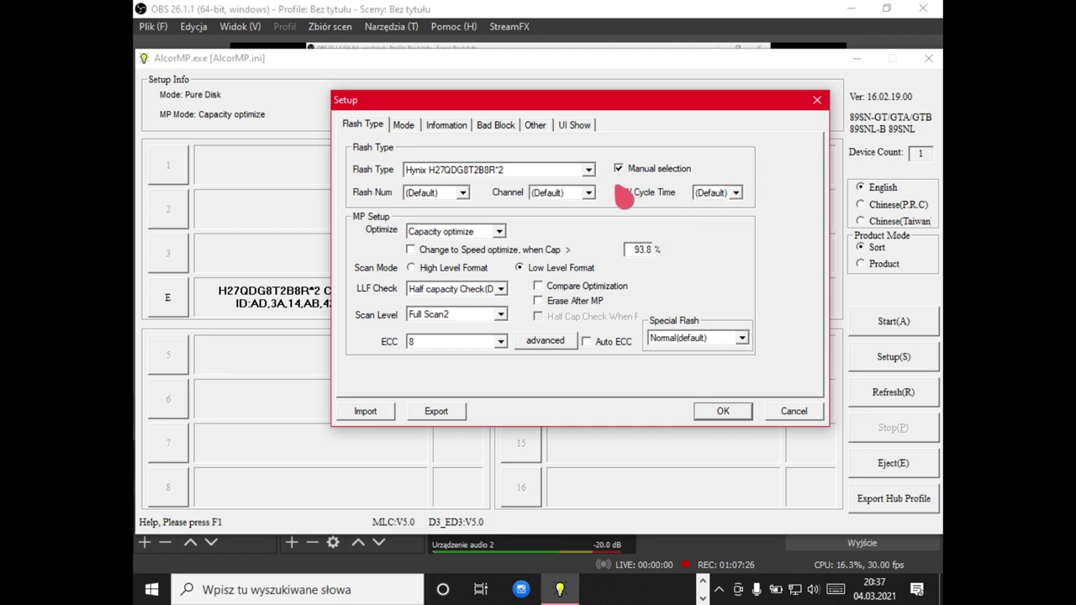
pyautogui.click(725, 412)
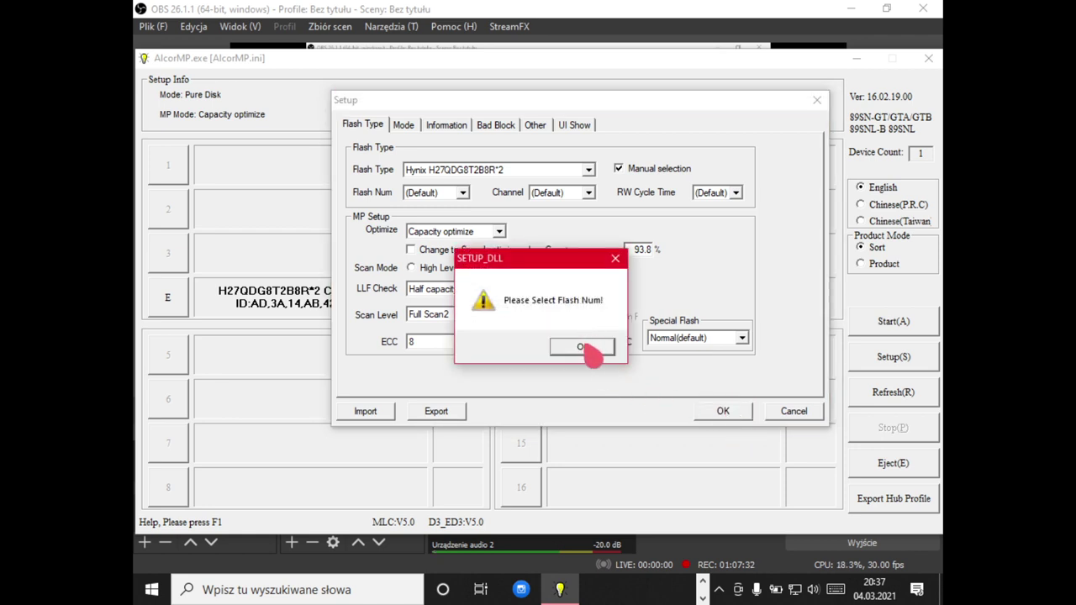
pyautogui.click(584, 348)
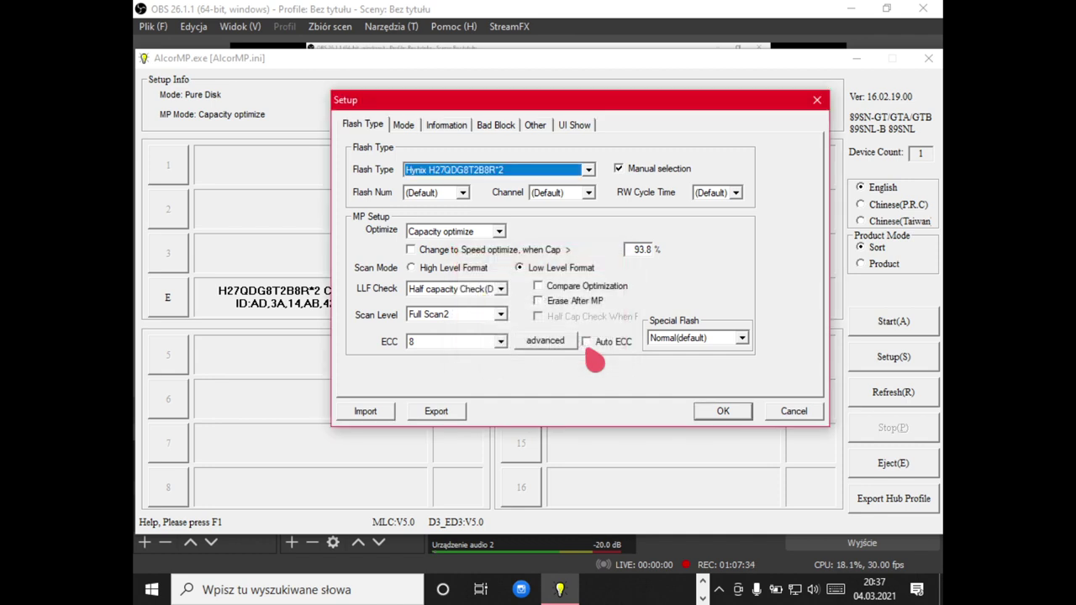
# - Keep Hynix H27QDG8T2B8R*2 as the flash type, set Flash Num to 1, and apply the setup
pyautogui.click(589, 170)
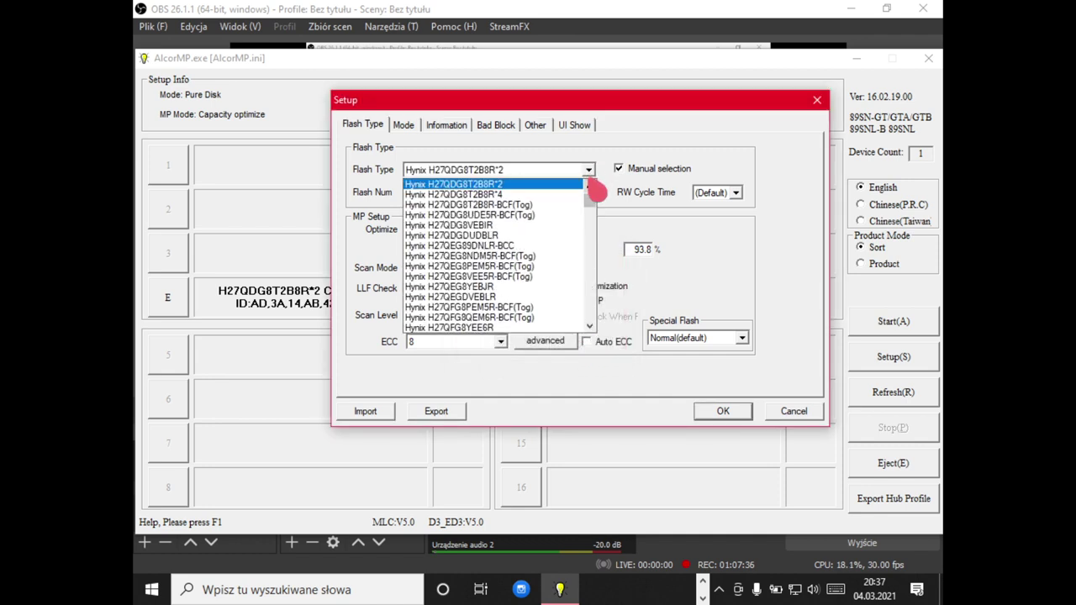
pyautogui.scroll(2, 595, 190)
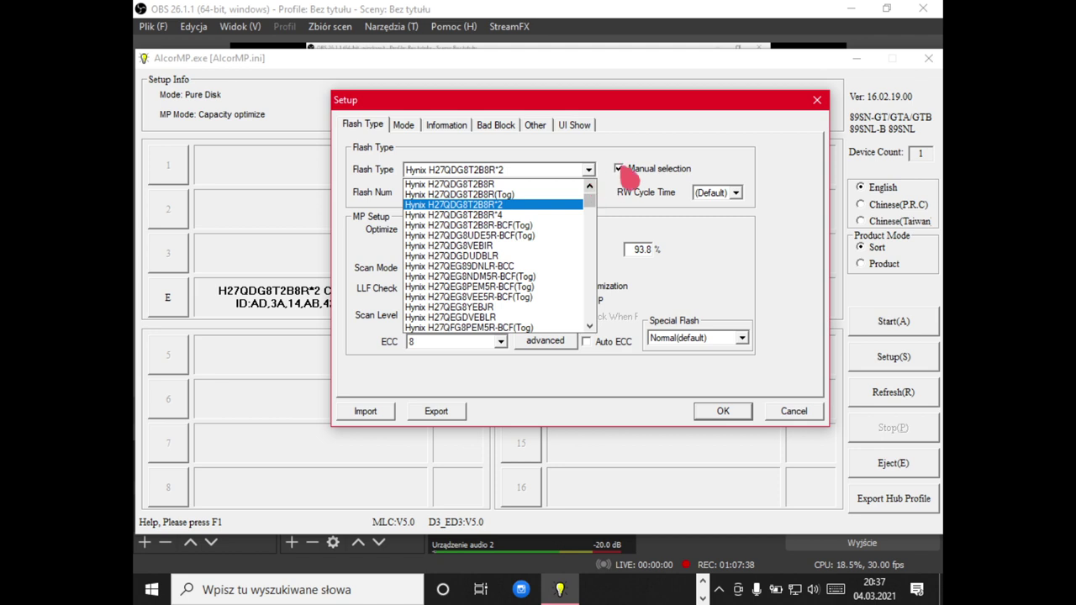
pyautogui.click(631, 174)
pyautogui.click(468, 199)
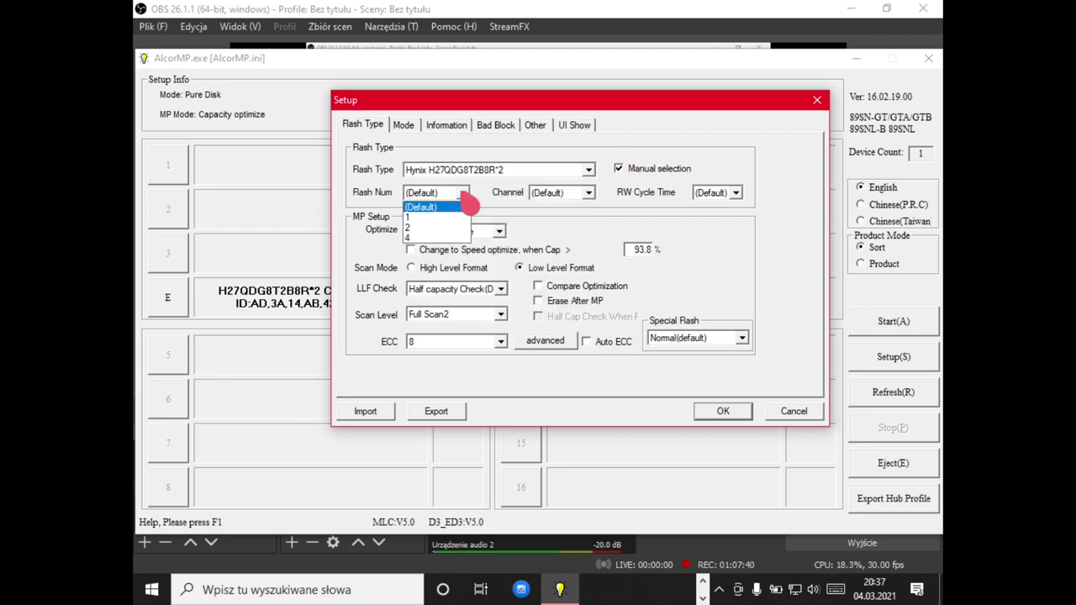
pyautogui.click(453, 219)
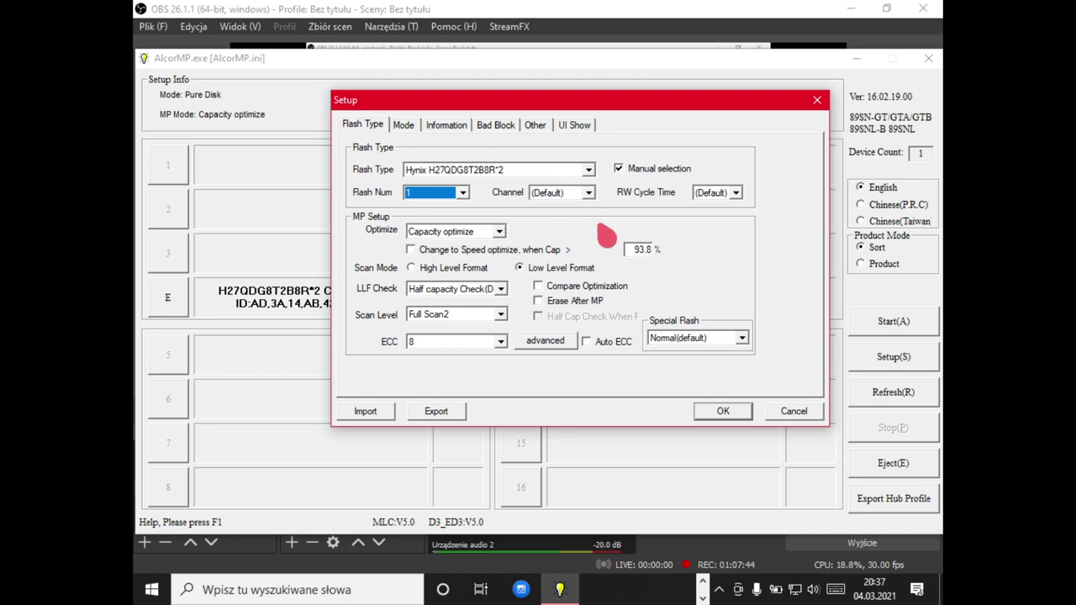
pyautogui.click(725, 413)
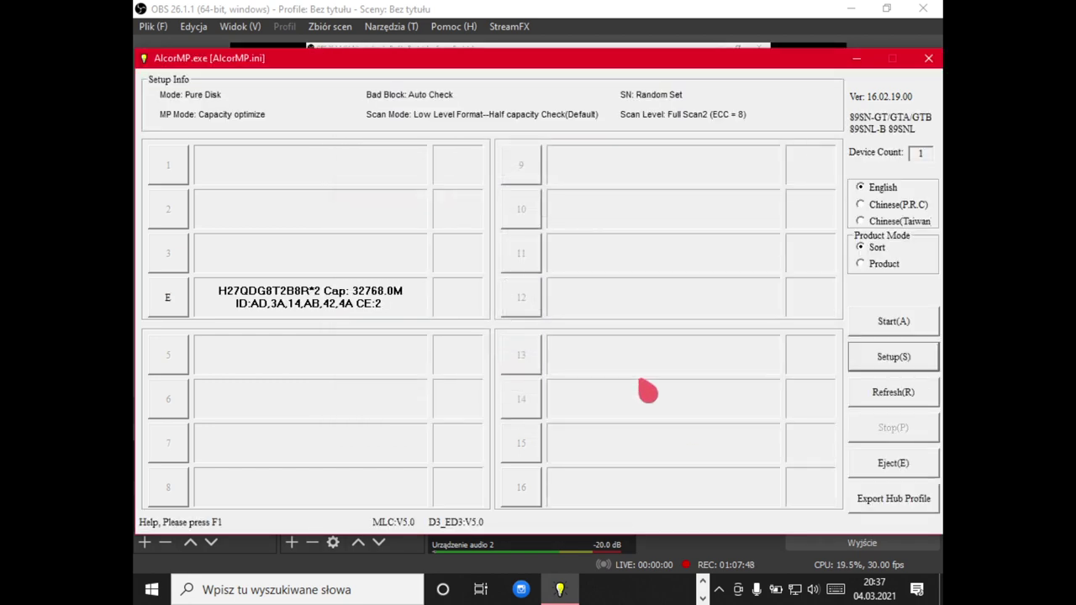
# - Start low-level formatting of the drive in slot E with the manual flash settings
pyautogui.click(893, 327)
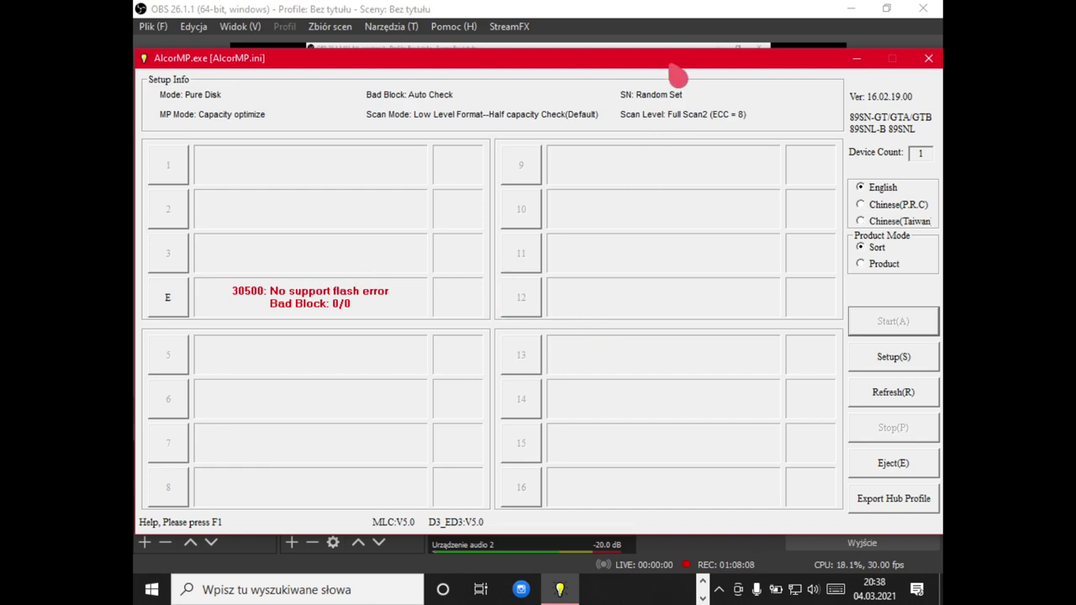
pyautogui.moveTo(677, 77)
pyautogui.mouseDown()
pyautogui.moveTo(682, 120)
pyautogui.moveTo(696, 67)
pyautogui.moveTo(699, 119)
pyautogui.moveTo(678, 84)
pyautogui.mouseUp()
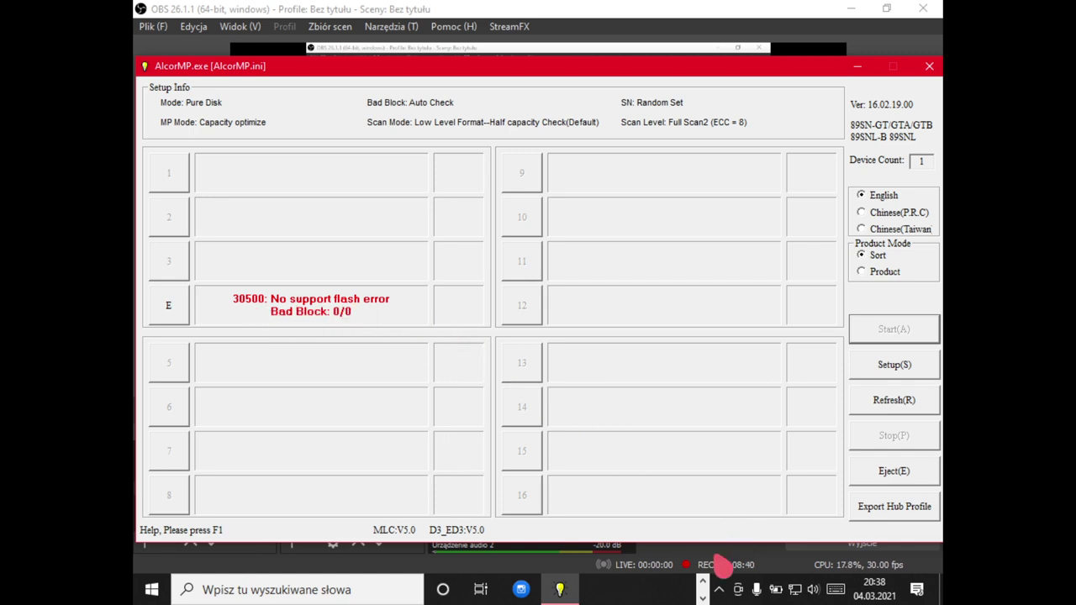
# - Switch to OBS, which is recording the screen
pyautogui.click(703, 597)
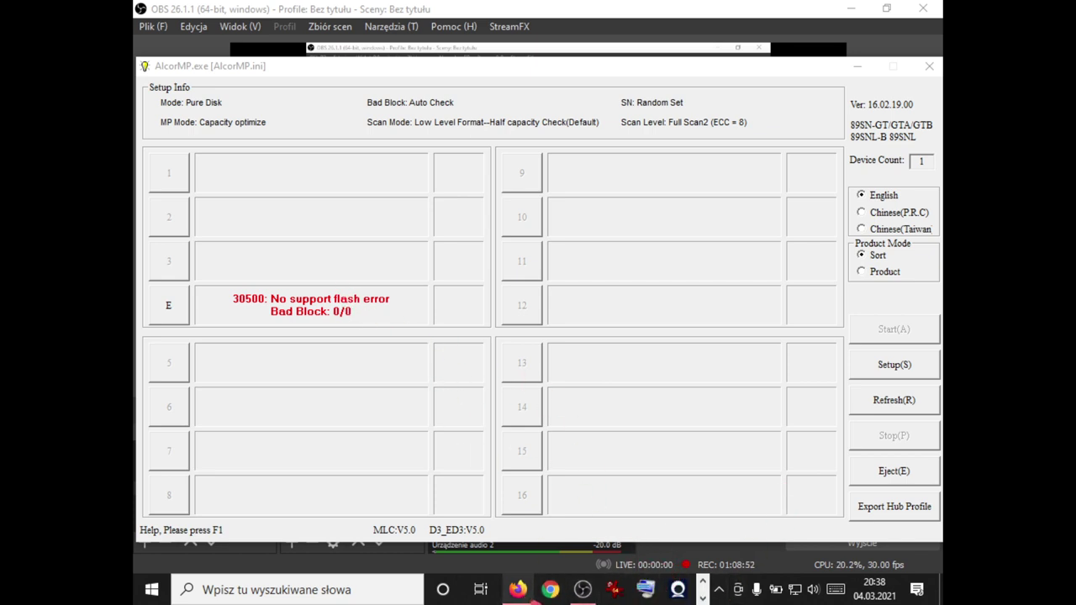
pyautogui.click(582, 589)
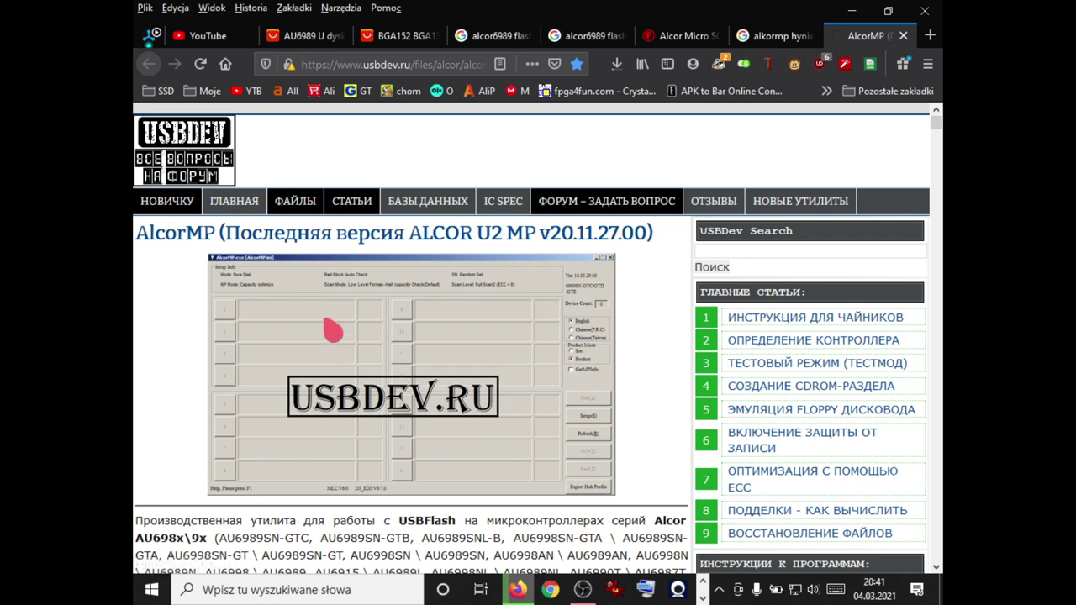
# - Read the AlcorMP page on usbdev.ru in Firefox, from the utility description through the classic edition downloads
pyautogui.scroll(-1, 316, 336)
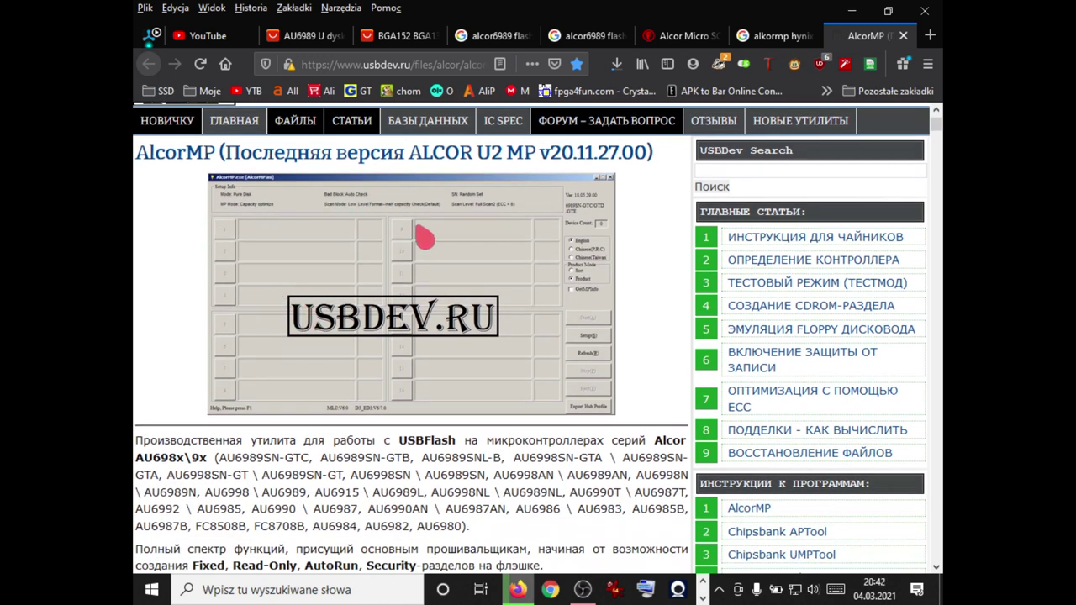
pyautogui.scroll(-2, 421, 239)
pyautogui.scroll(-1, 397, 246)
pyautogui.scroll(-1, 398, 244)
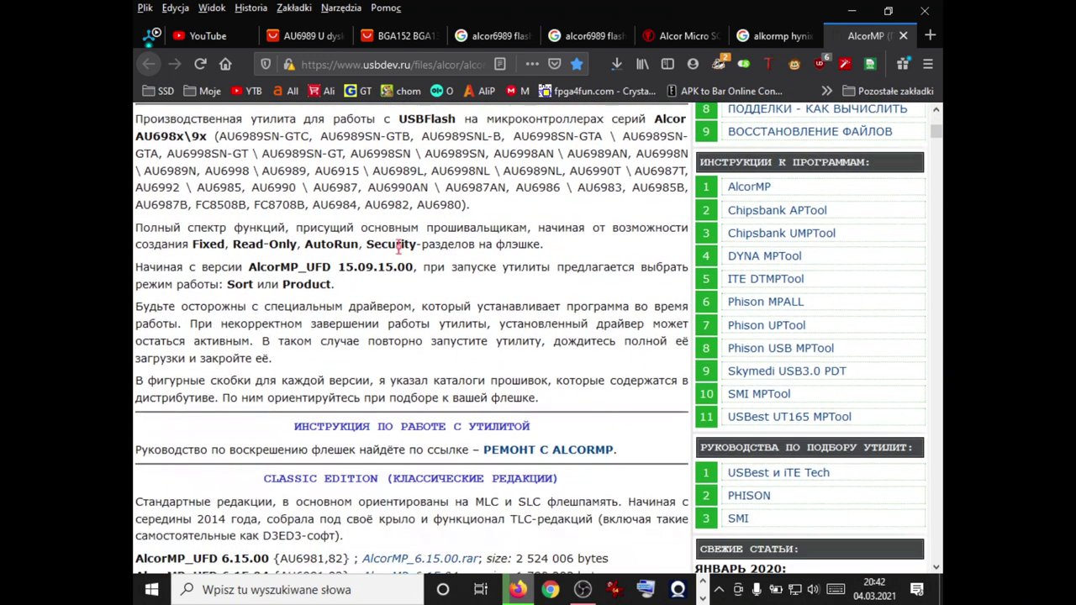
pyautogui.scroll(-2, 328, 289)
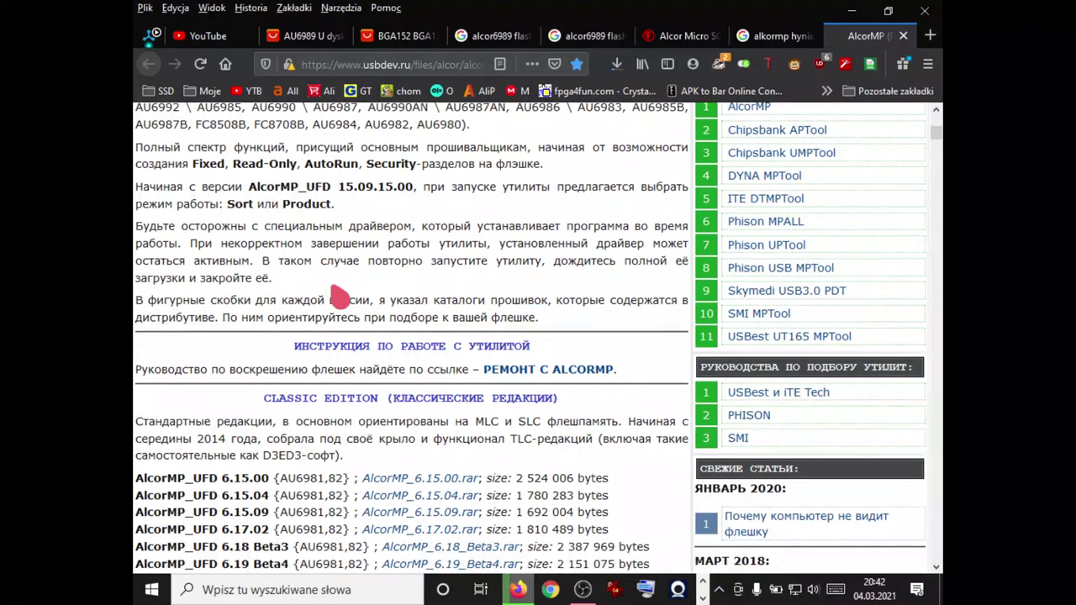
pyautogui.scroll(-1, 325, 289)
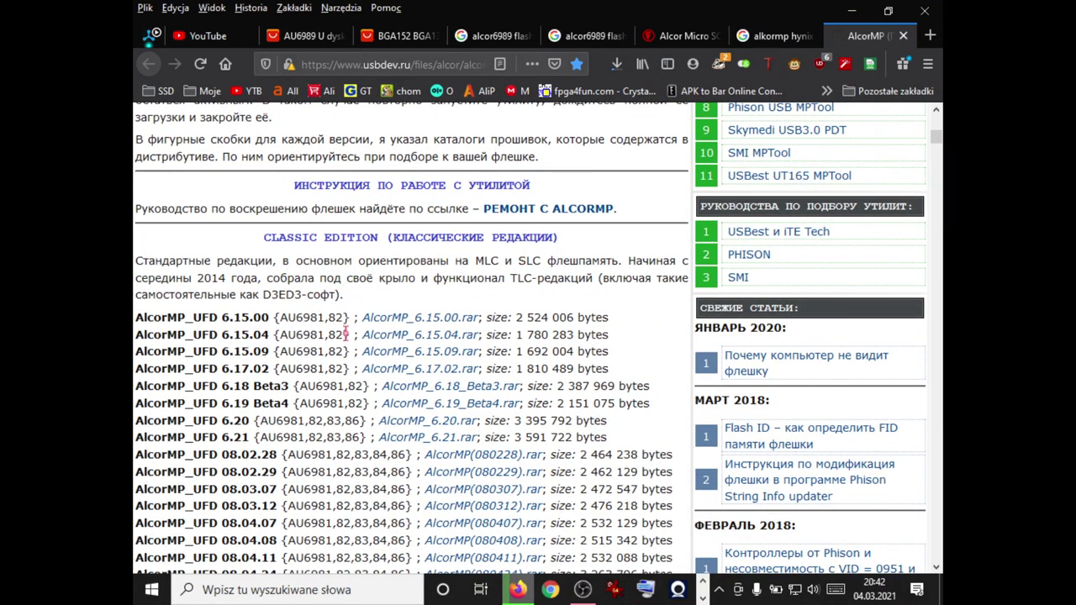
pyautogui.scroll(-20, 225, 317)
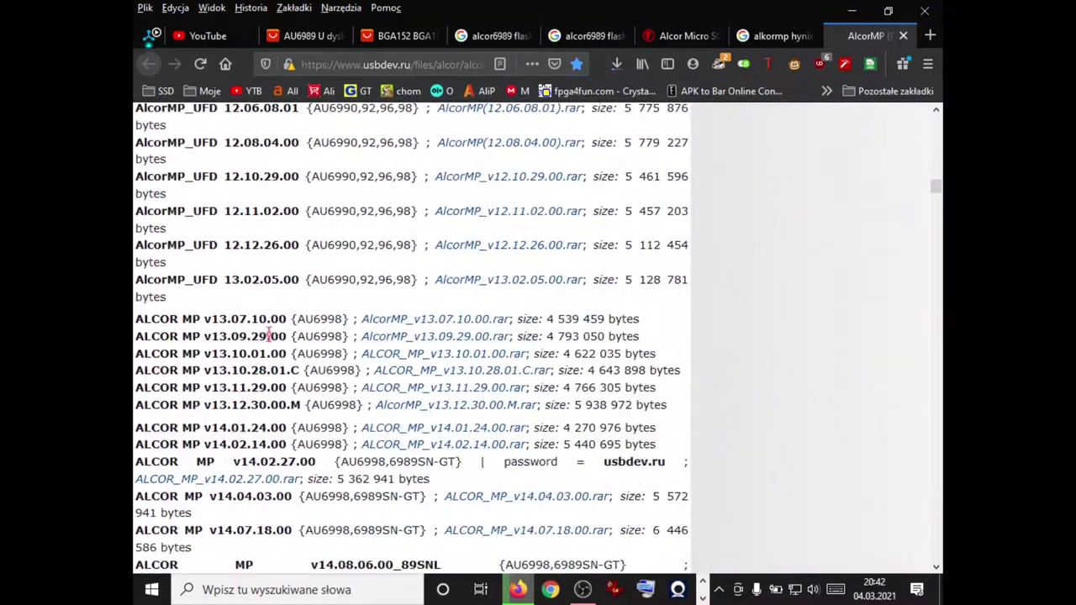
pyautogui.scroll(-5, 269, 335)
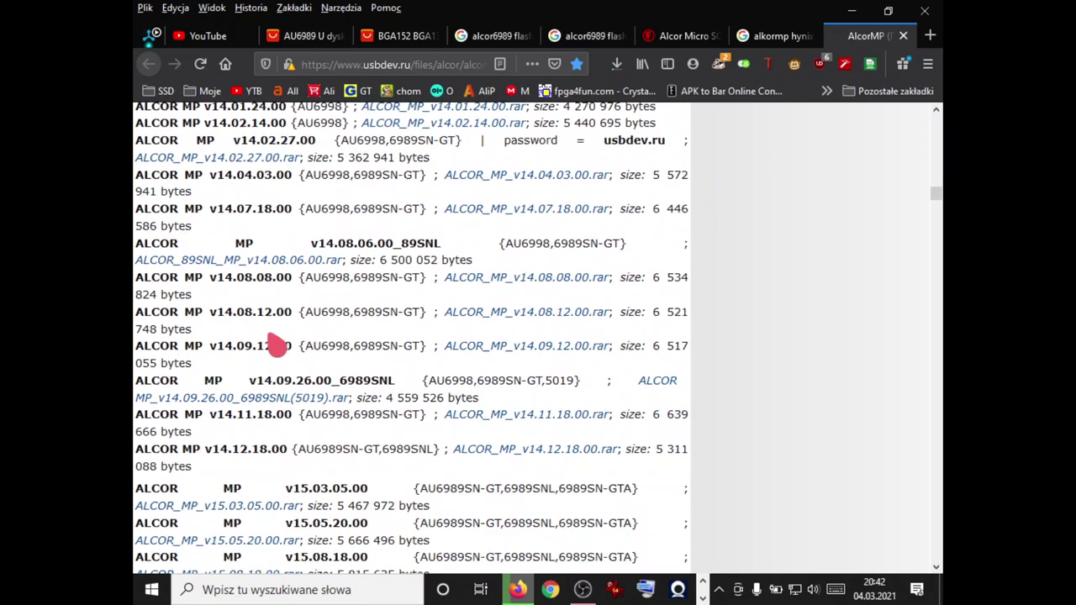
pyautogui.scroll(-2, 273, 345)
pyautogui.scroll(-2, 283, 351)
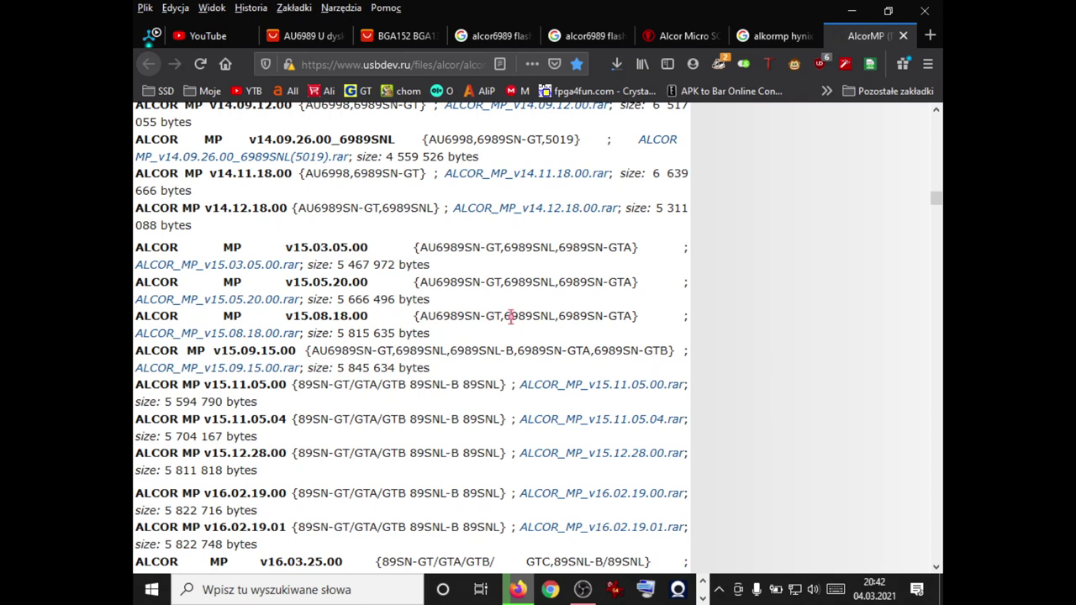
# - Compare the supported controllers of the ALCOR MP releases from v15.08.18.00 through v20.11.27.00
pyautogui.moveTo(530, 316); pyautogui.dragTo(547, 320)
pyautogui.click(481, 350)
pyautogui.scroll(-2, 457, 385)
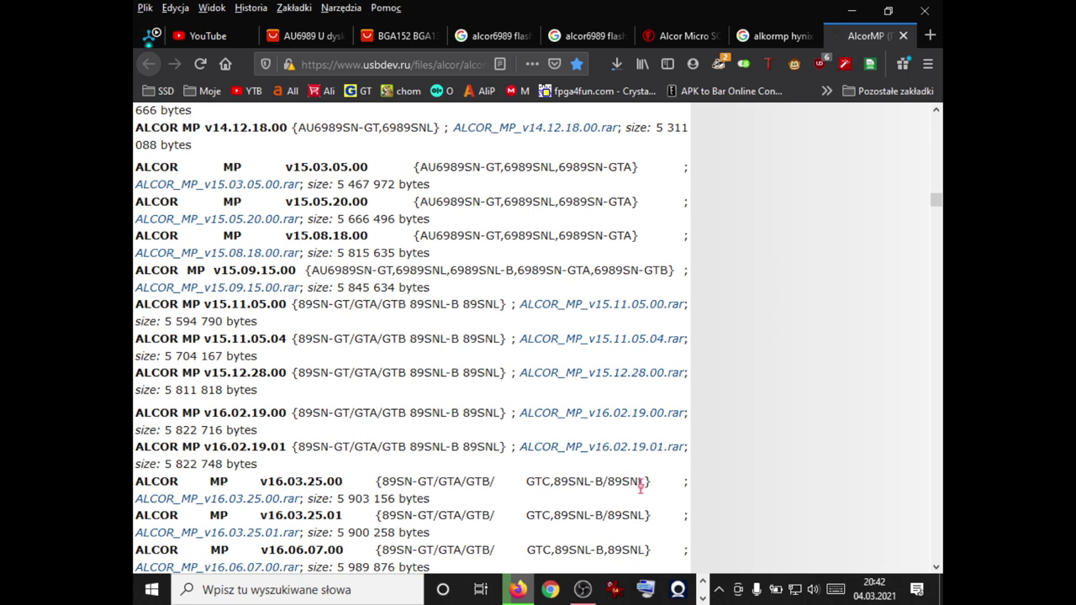
pyautogui.scroll(-6, 644, 485)
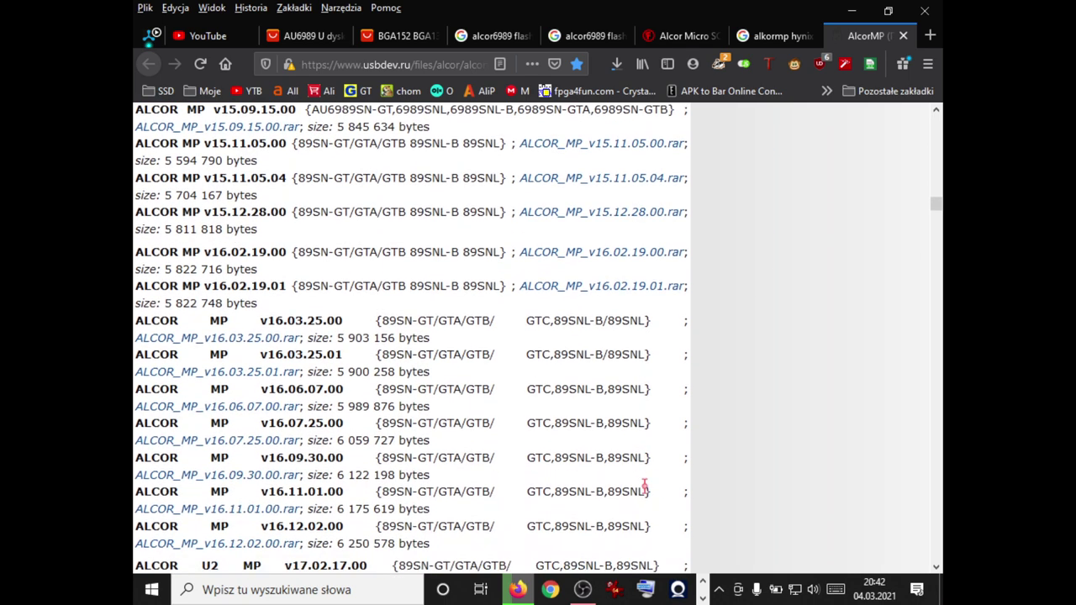
pyautogui.scroll(-5, 653, 498)
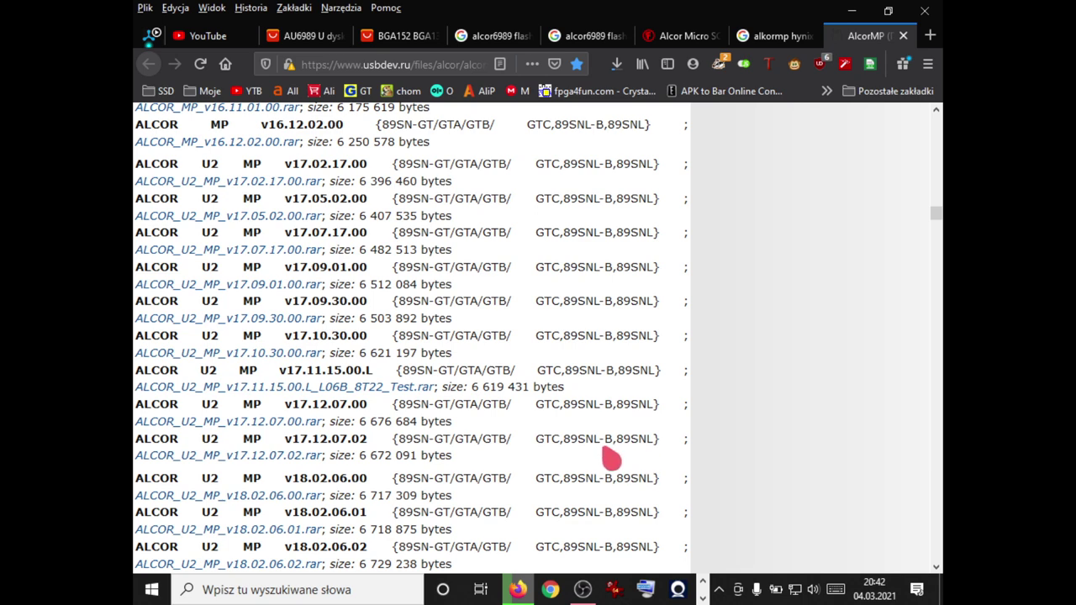
pyautogui.scroll(-8, 610, 458)
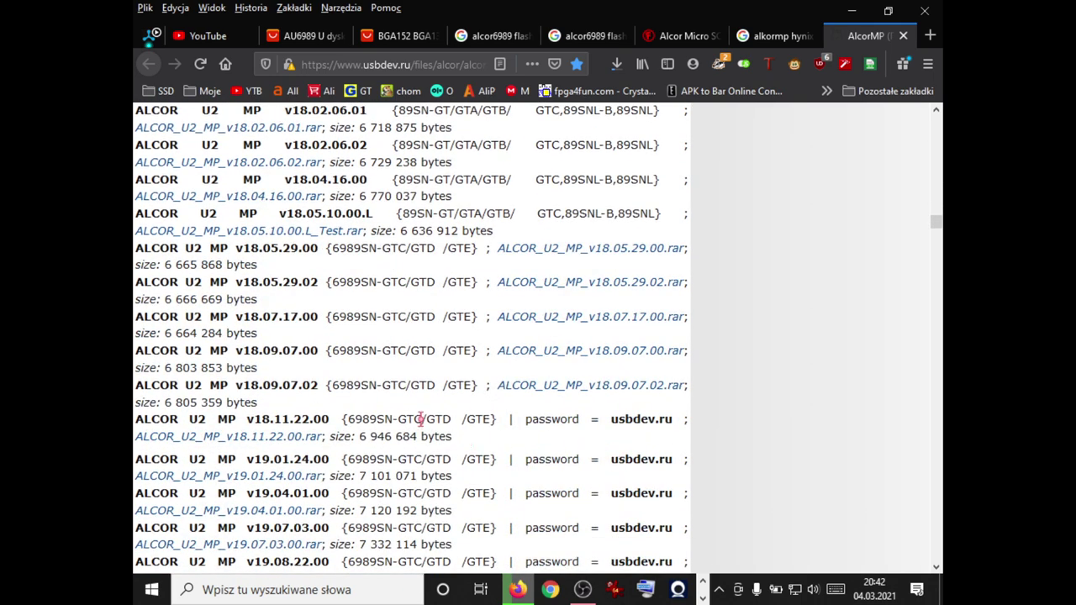
pyautogui.scroll(-3, 427, 427)
pyautogui.scroll(-6, 427, 429)
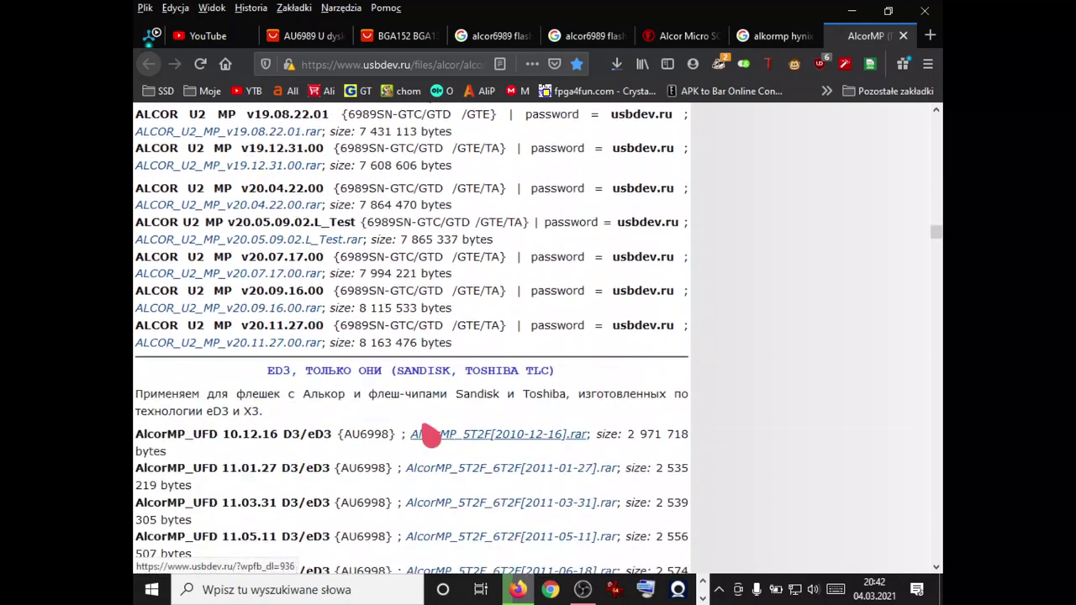